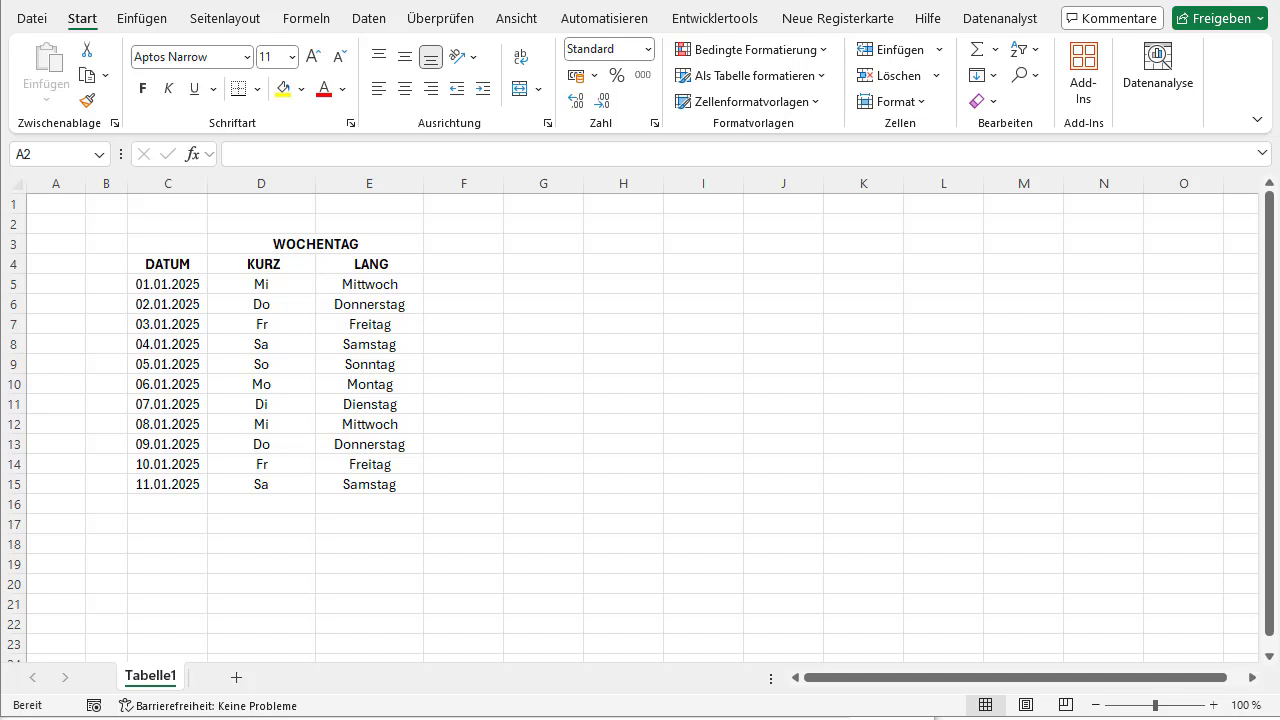
Inspect the example dates and the formulas behind the short and long weekday columns.
{"action": "left_click", "coordinate": [288, 528]}
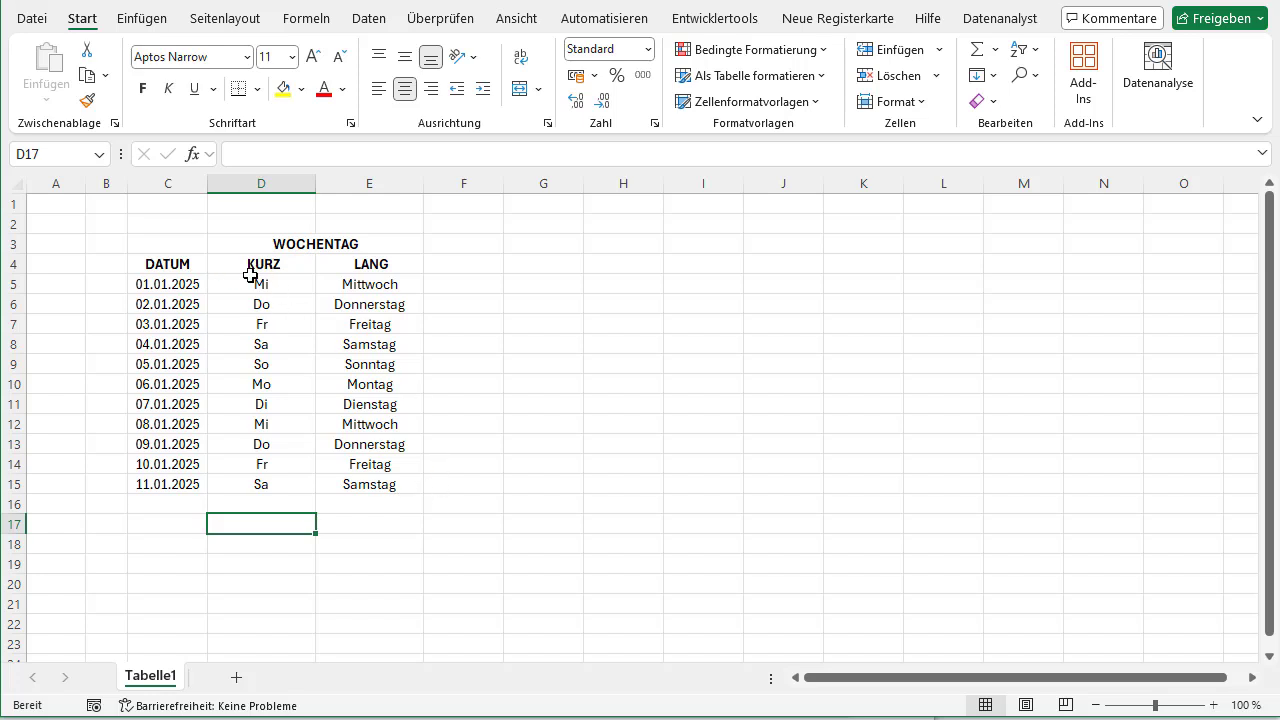
{"action": "left_click_drag", "start_coordinate": [183, 284], "coordinate": [177, 484]}
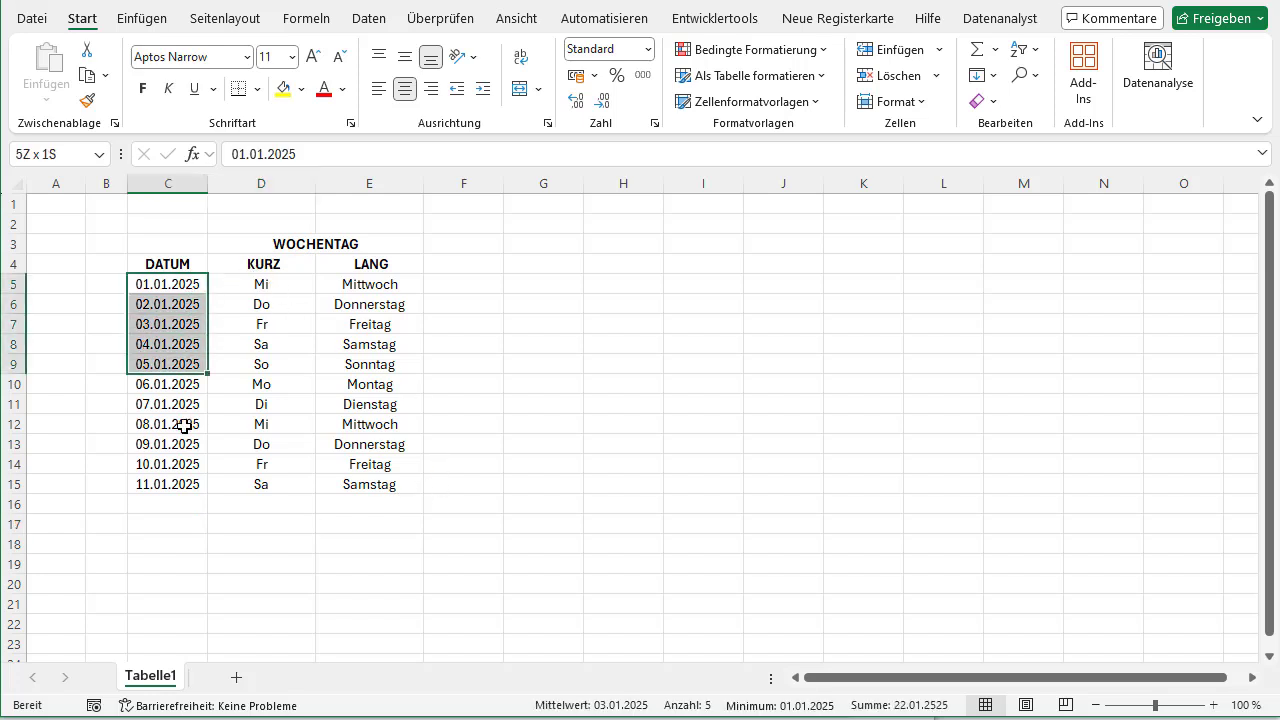
{"action": "left_click", "coordinate": [250, 290]}
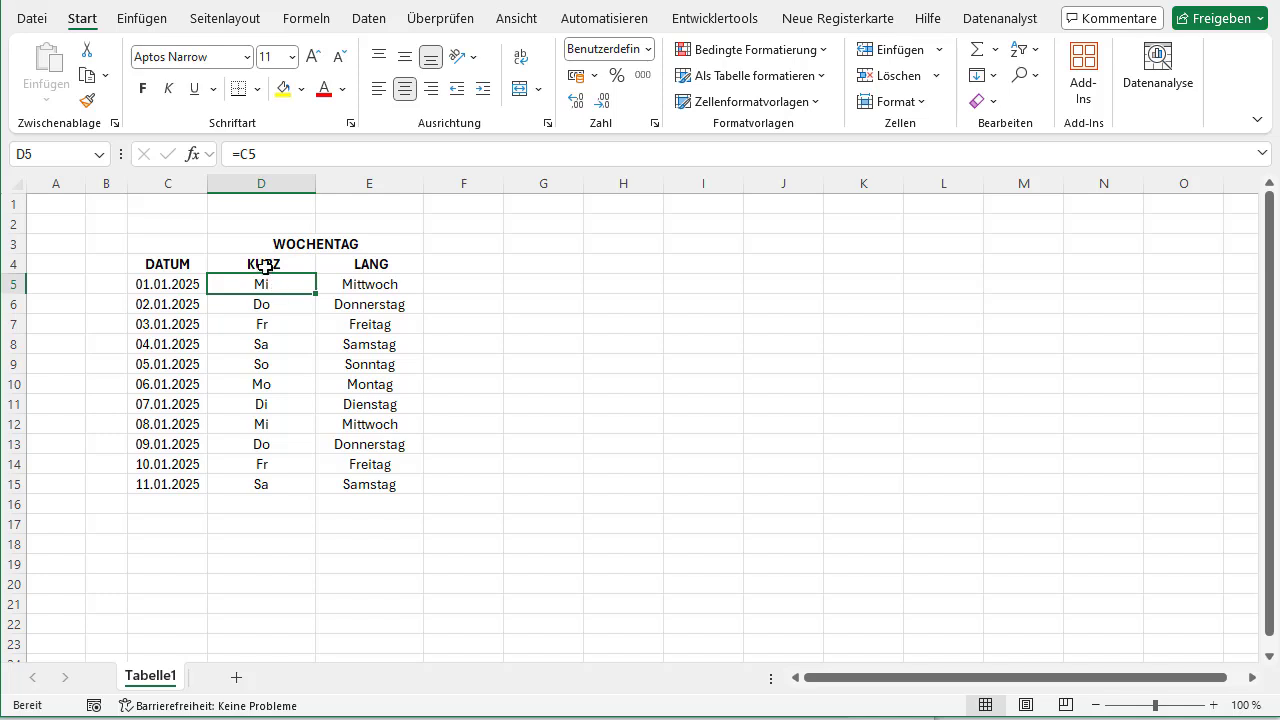
{"action": "left_click_drag", "start_coordinate": [262, 292], "coordinate": [260, 464]}
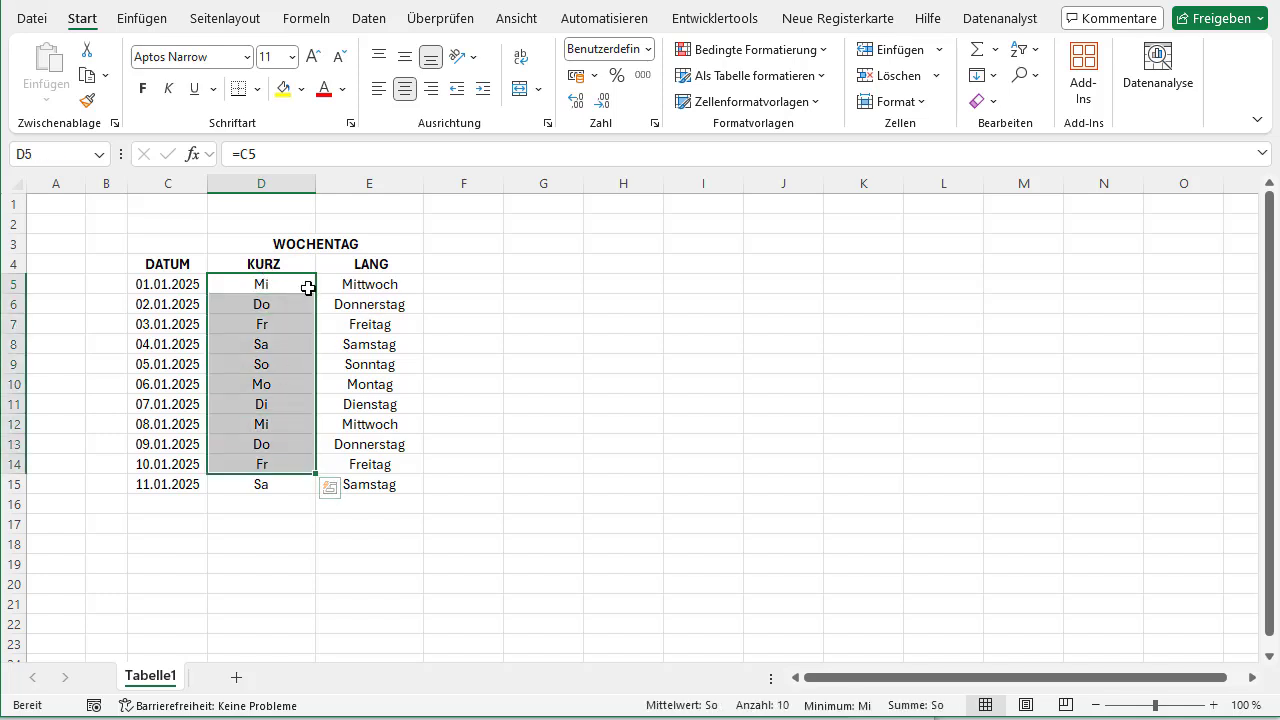
{"action": "left_click", "coordinate": [367, 289]}
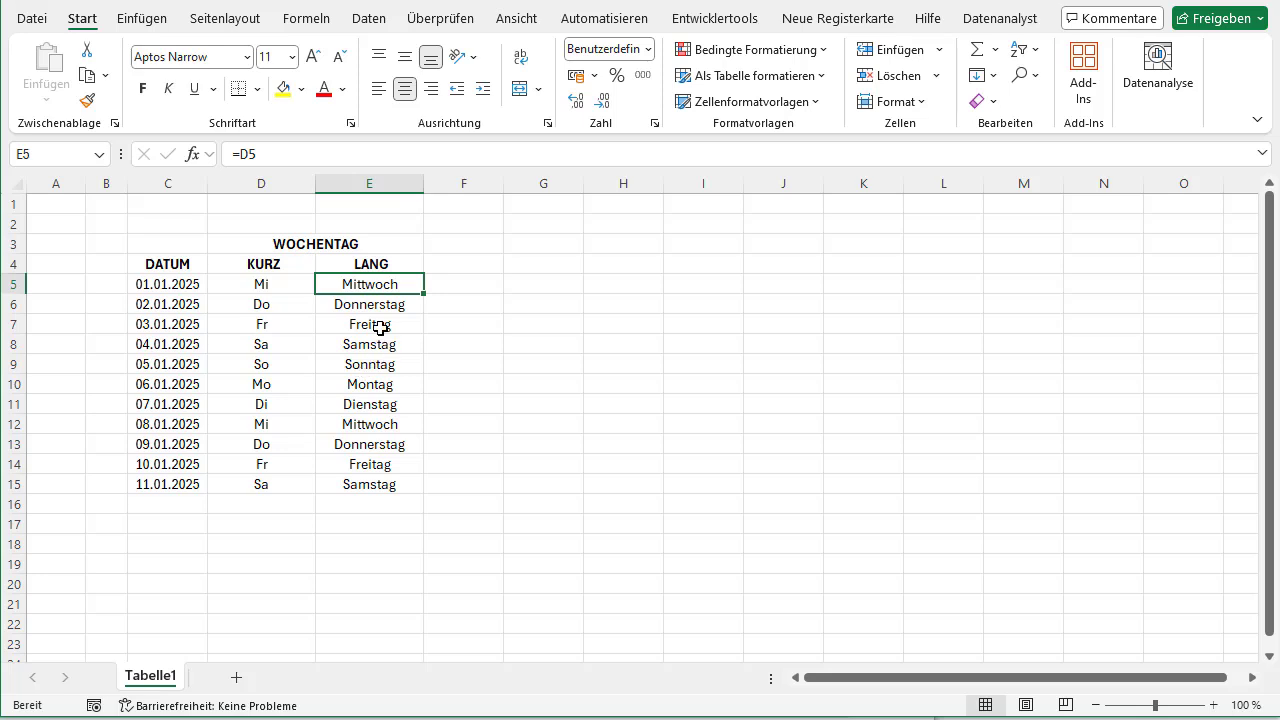
Add a new sheet Tabelle2 with heading DATUM in B4 and first date 01.01.2025.
{"action": "left_click", "coordinate": [237, 680]}
{"action": "left_click", "coordinate": [150, 261]}
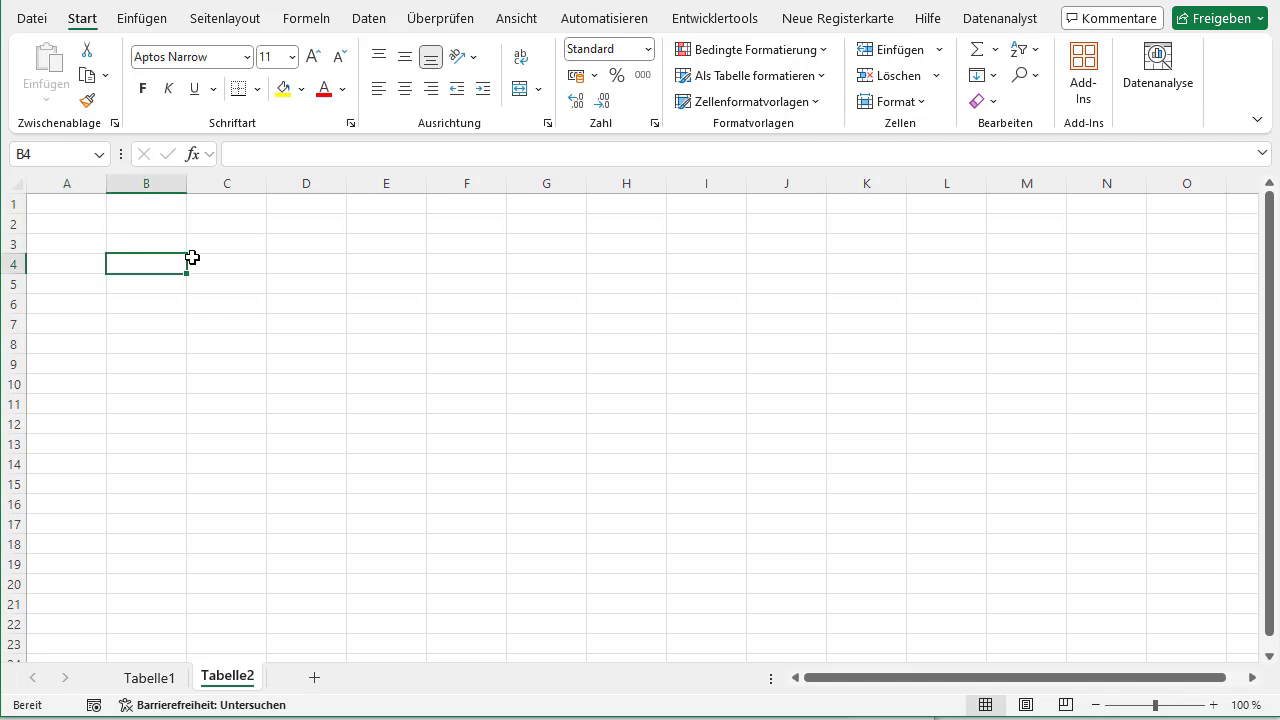
{"action": "type", "text": "DAT"}
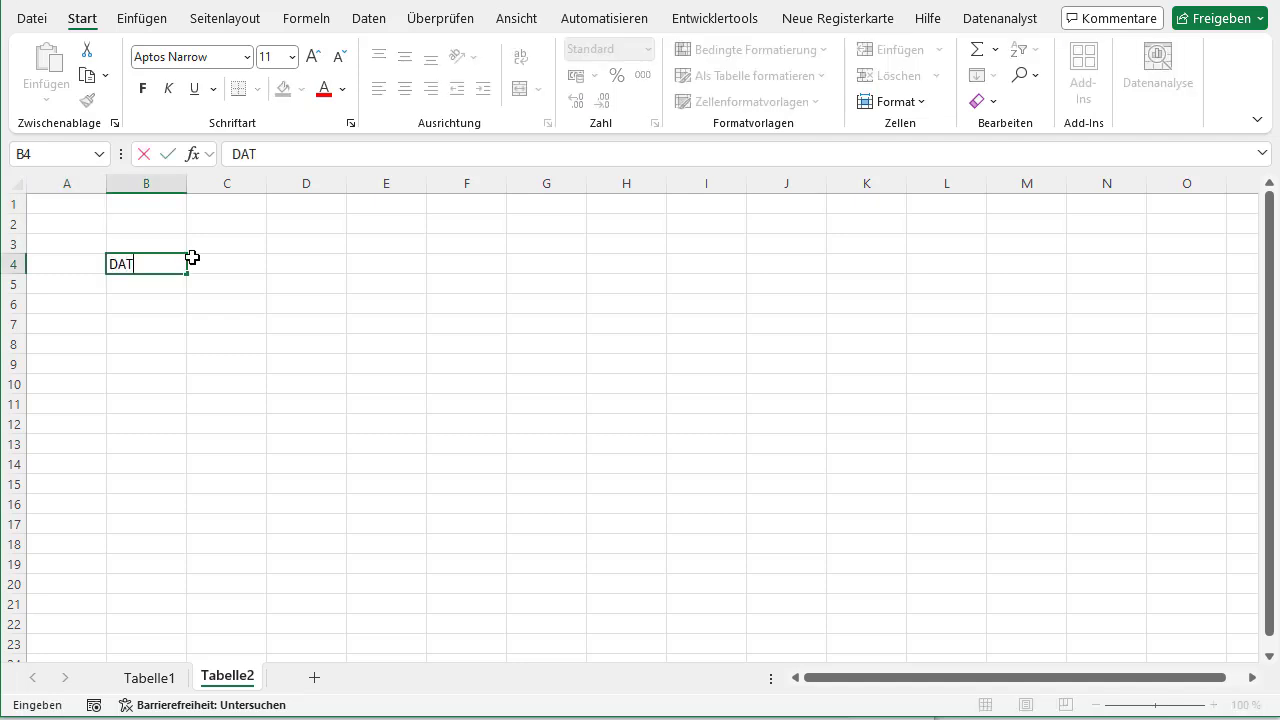
{"action": "type", "text": "UM"}
{"action": "key", "text": "Return"}
{"action": "type", "text": "1."}
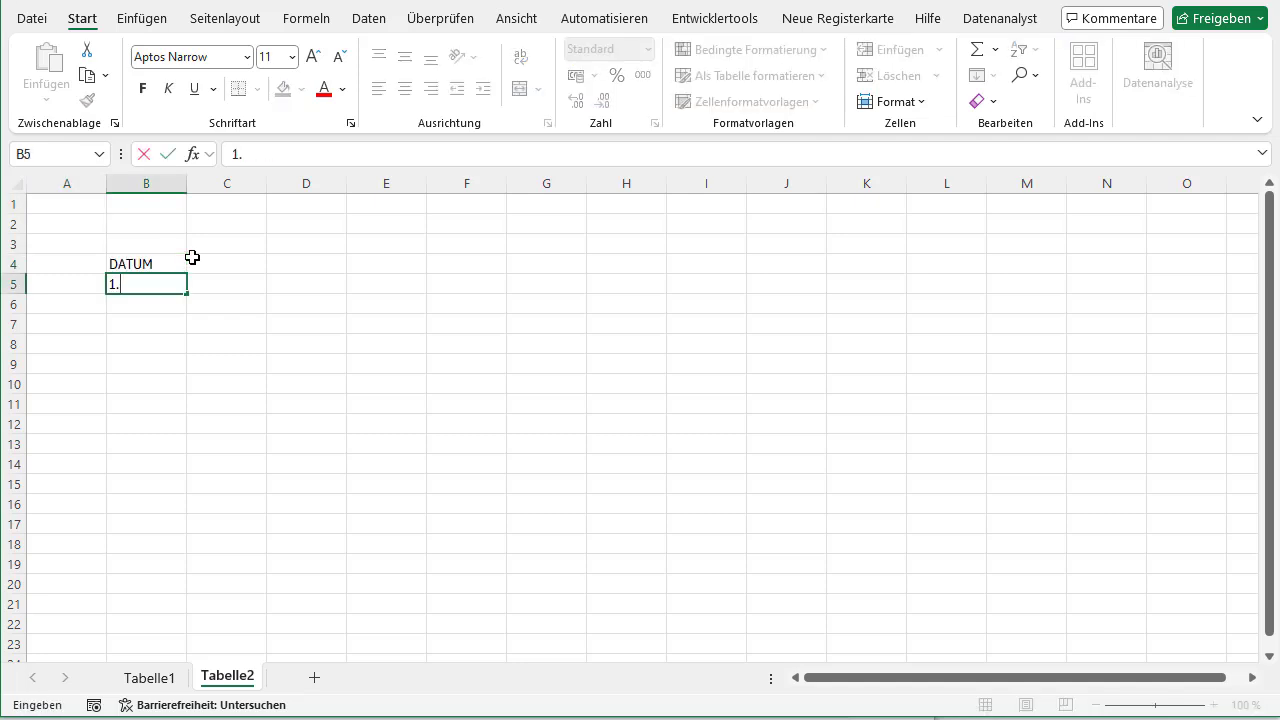
{"action": "type", "text": "2025"}
{"action": "key", "text": "Return"}
Fill the dates down to 12.01.2025 in row 16 and make DATUM bold and centred.
{"action": "left_click", "coordinate": [185, 290]}
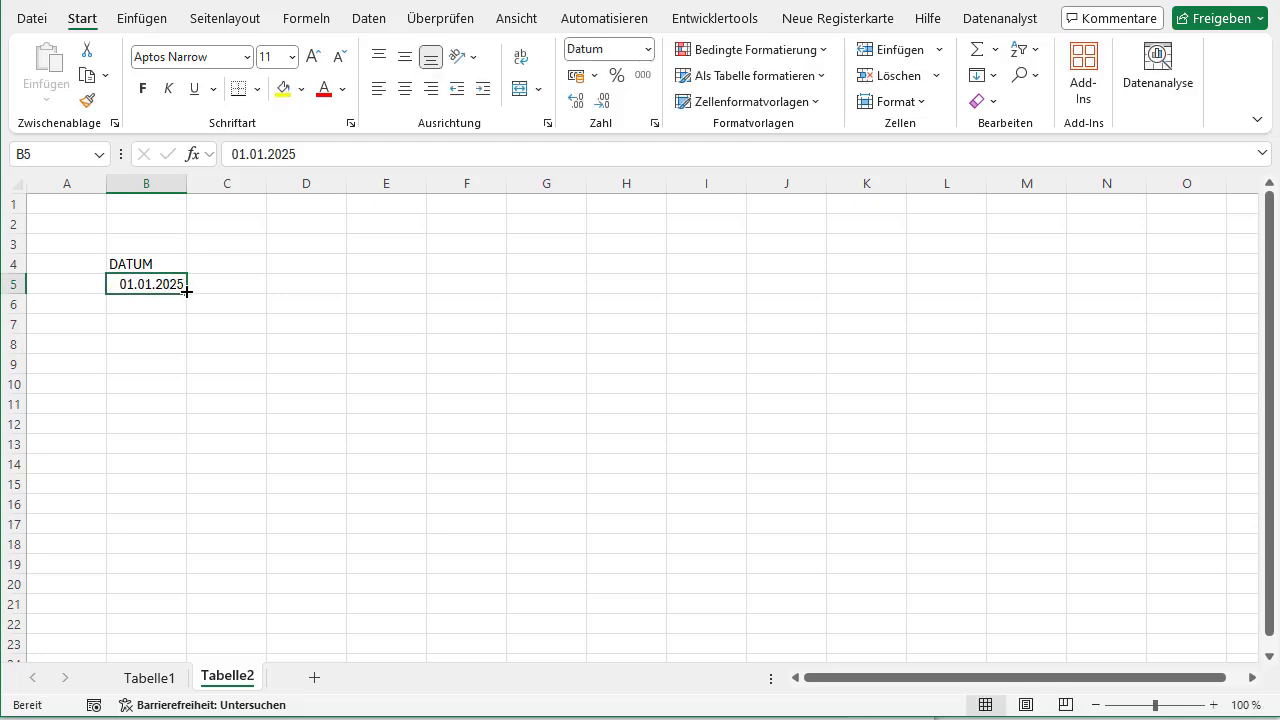
{"action": "left_click_drag", "start_coordinate": [185, 290], "coordinate": [185, 505]}
{"action": "left_click", "coordinate": [157, 262]}
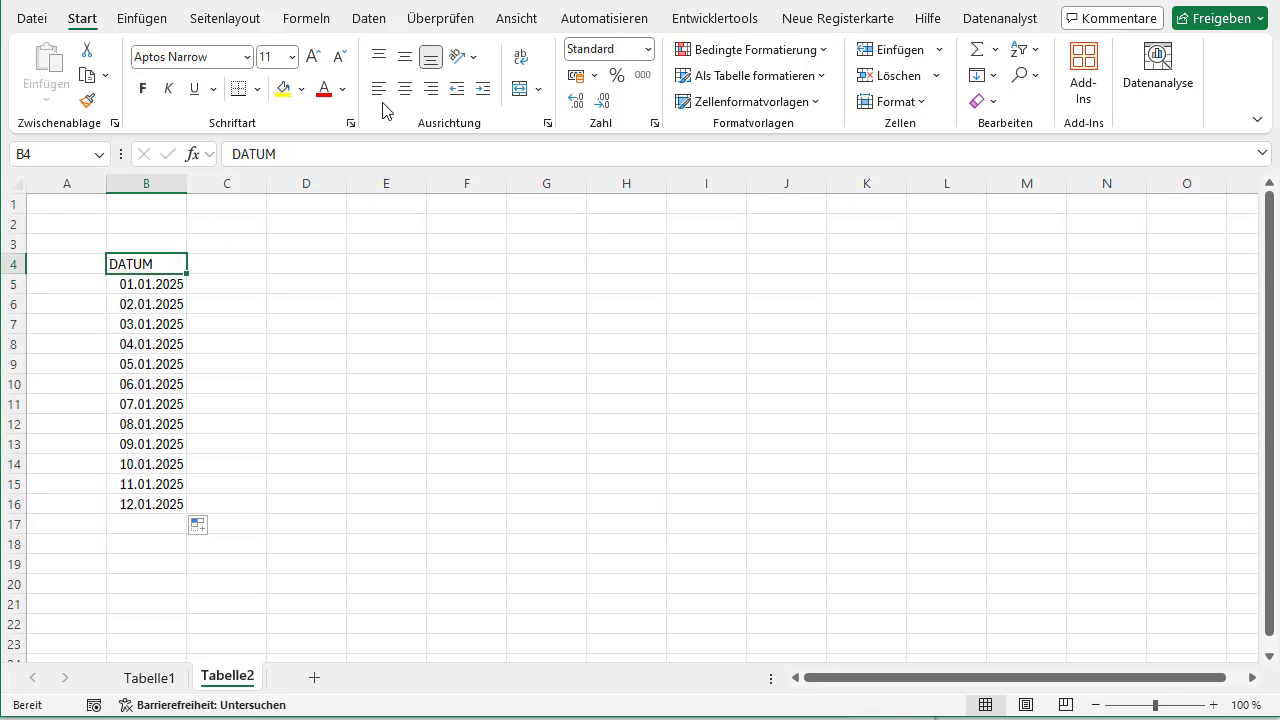
{"action": "left_click", "coordinate": [143, 88]}
{"action": "left_click", "coordinate": [405, 88]}
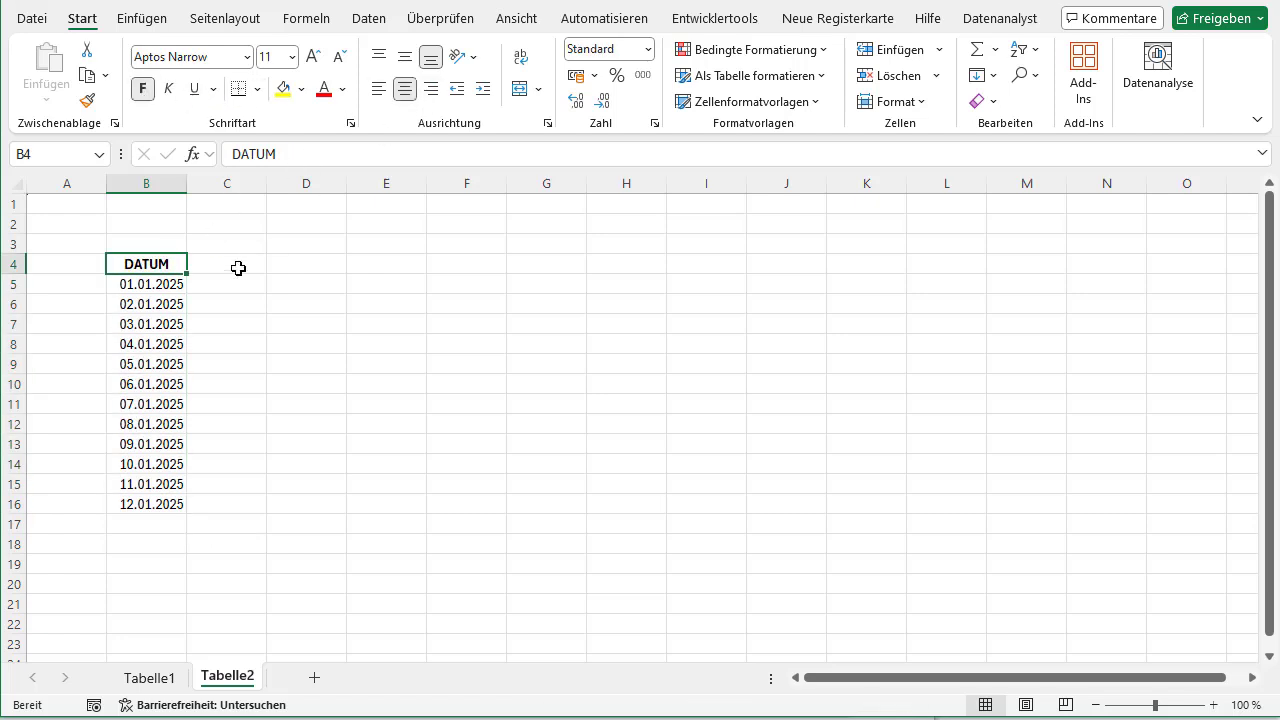
Enter headings KURZ in C4, LANG in D4 and WOCHENTAG in C3.
{"action": "left_click", "coordinate": [237, 266]}
{"action": "type", "text": "KU"}
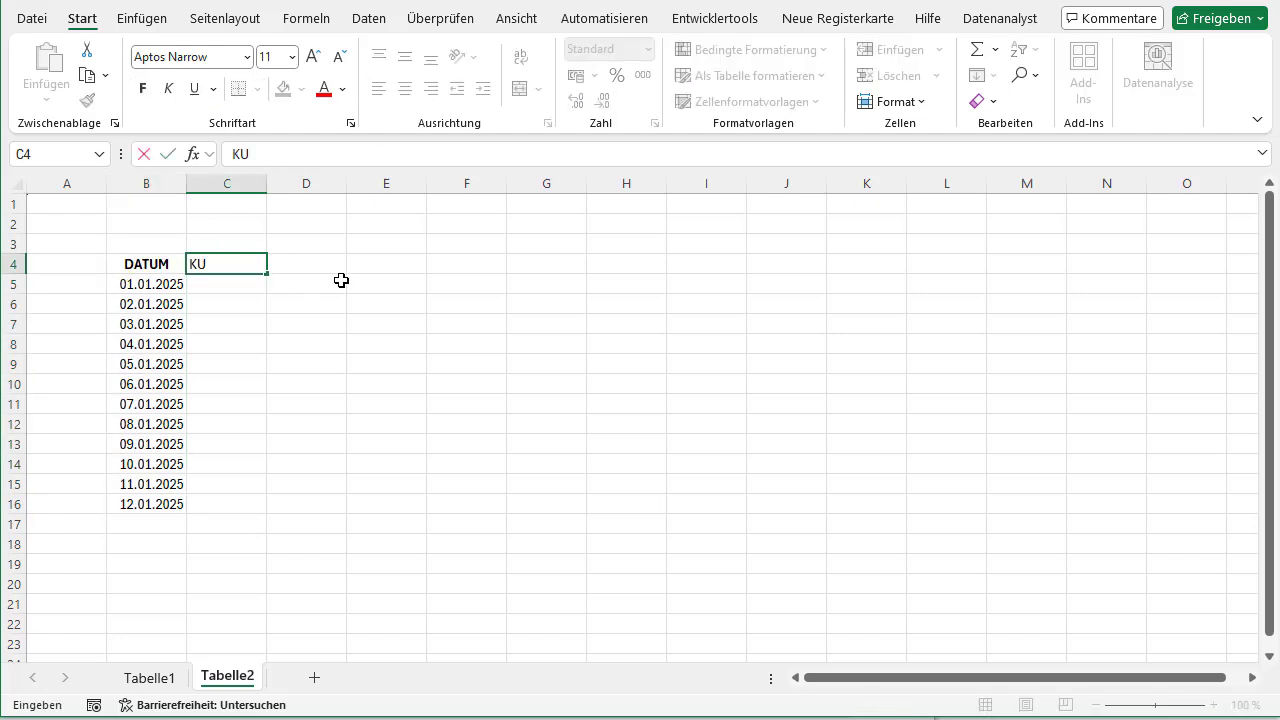
{"action": "type", "text": "RZ"}
{"action": "key", "text": "Tab"}
{"action": "type", "text": "LANG"}
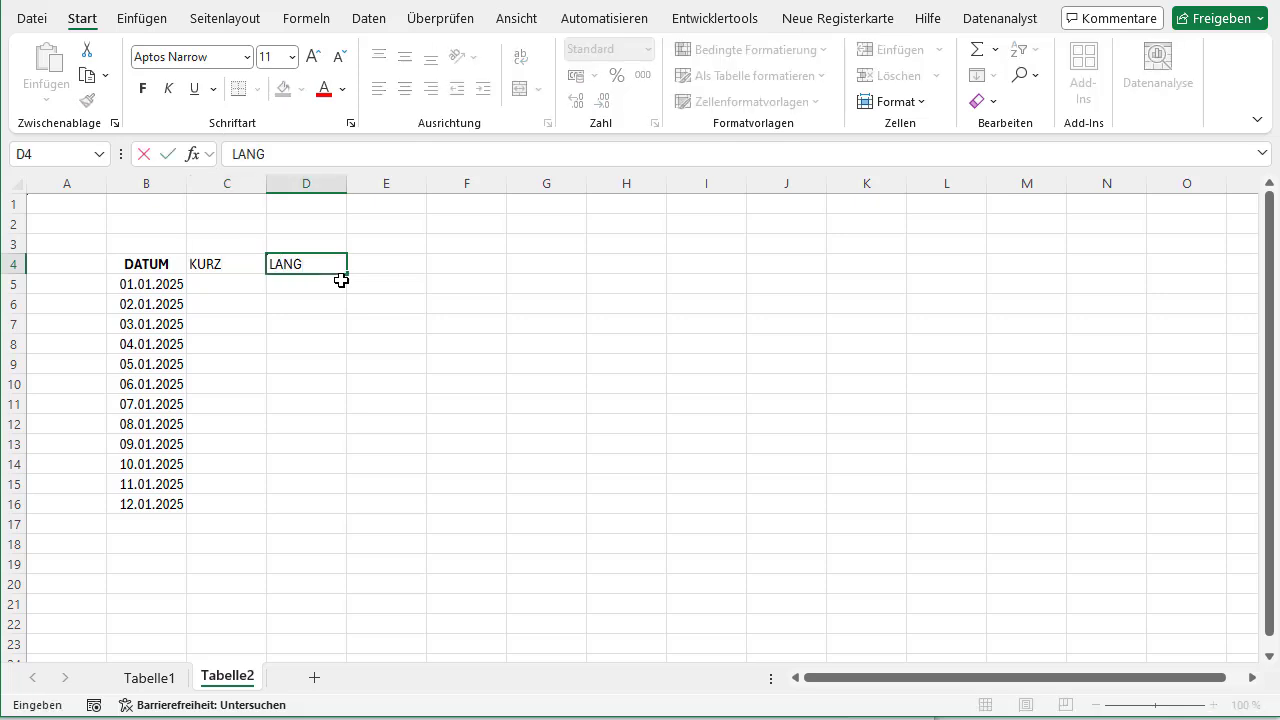
{"action": "key", "text": "Return"}
{"action": "key", "text": "Up"}
{"action": "key", "text": "Up"}
{"action": "type", "text": "WO"}
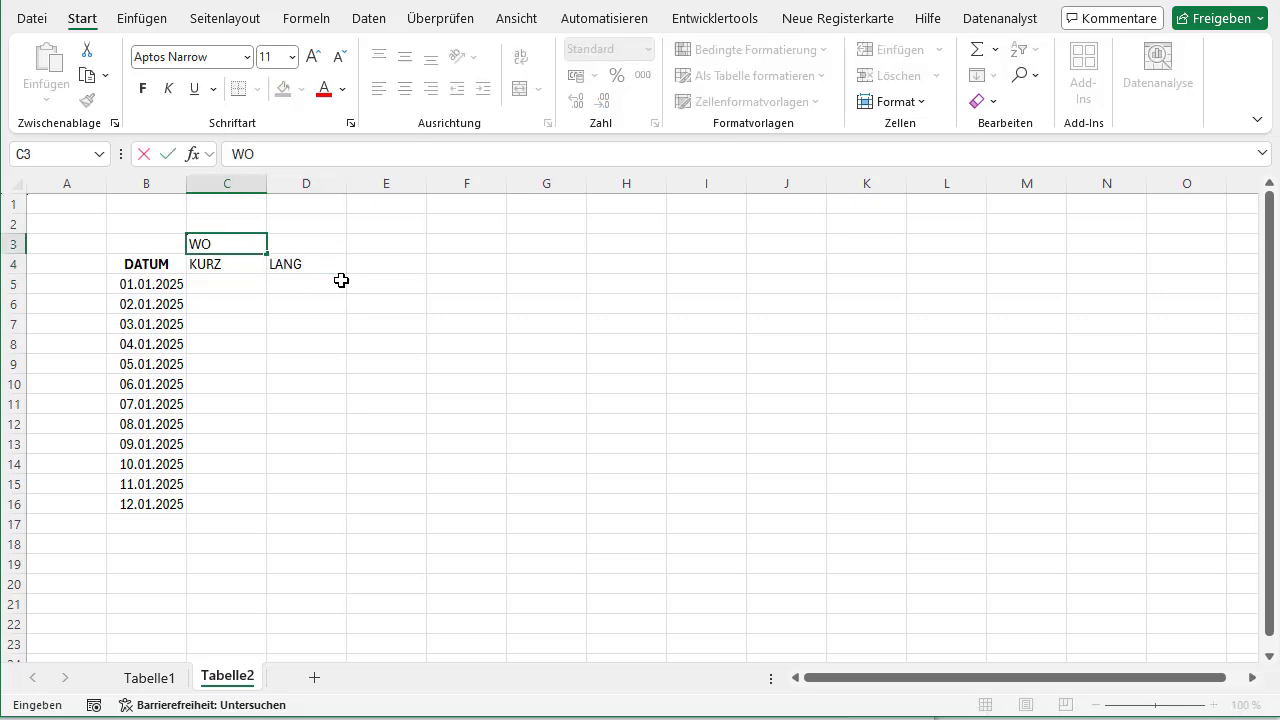
{"action": "type", "text": "CHEN"}
{"action": "type", "text": "TAG"}
{"action": "key", "text": "Return"}
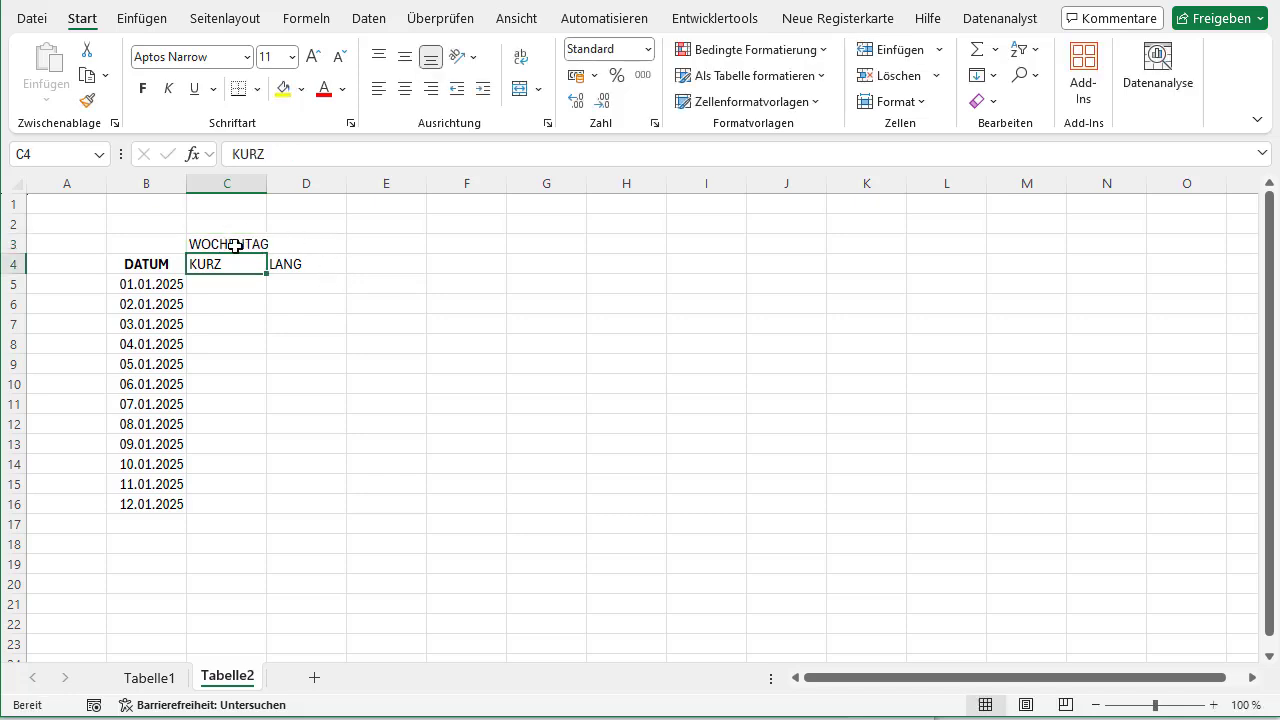
Merge and centre WOCHENTAG over C3:D3, and centre and bold KURZ and LANG.
{"action": "left_click_drag", "start_coordinate": [237, 245], "coordinate": [318, 244]}
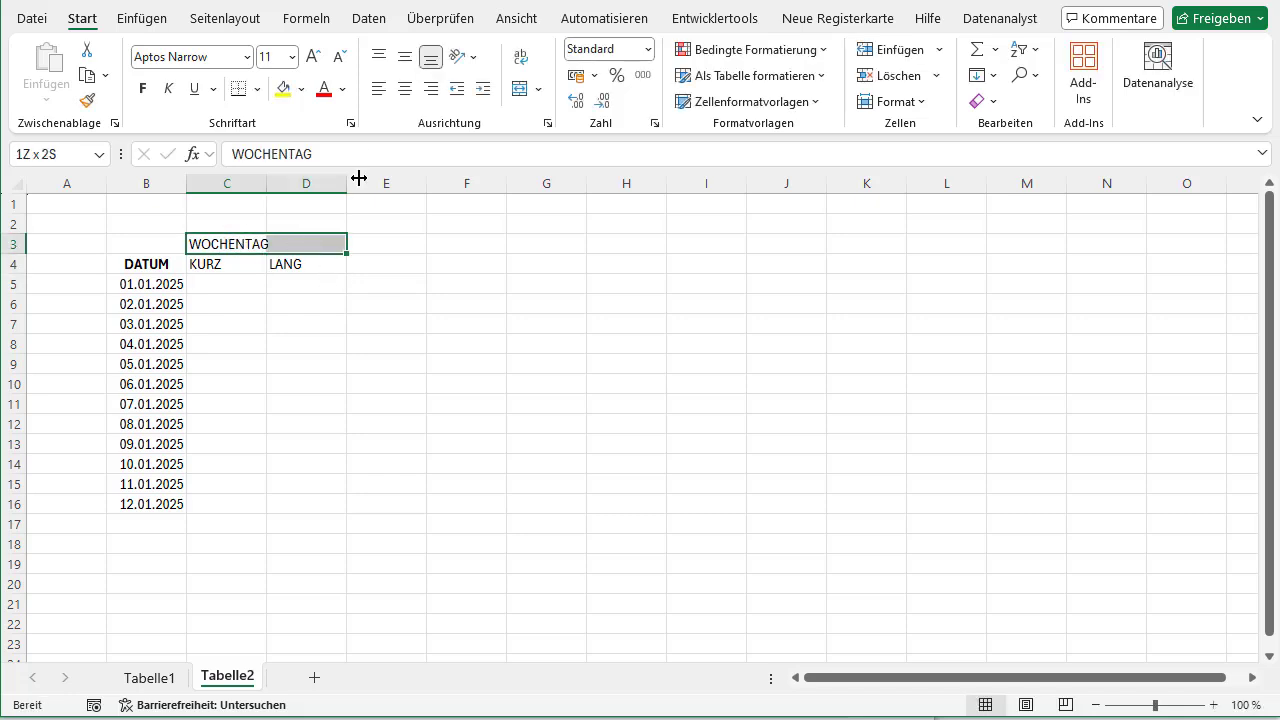
{"action": "left_click", "coordinate": [518, 88]}
{"action": "left_click_drag", "start_coordinate": [214, 263], "coordinate": [318, 263]}
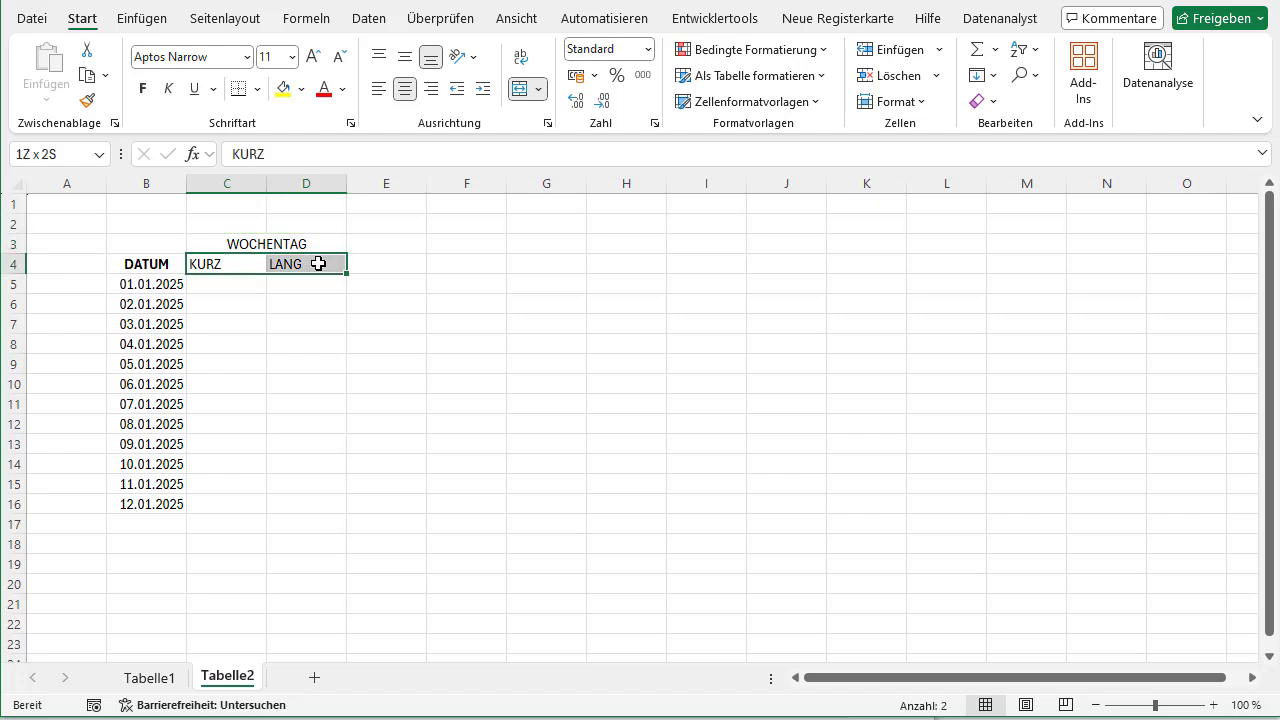
{"action": "left_click", "coordinate": [404, 88]}
{"action": "left_click_drag", "start_coordinate": [228, 183], "coordinate": [306, 183]}
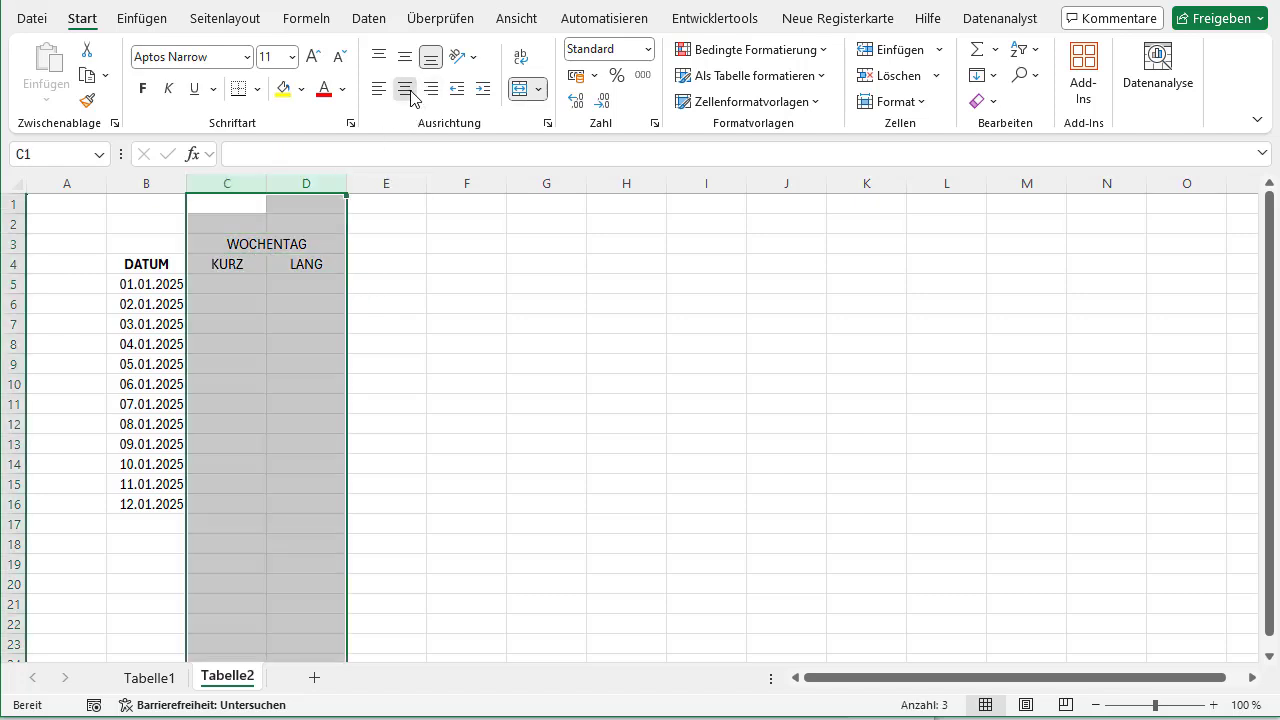
{"action": "left_click_drag", "start_coordinate": [238, 265], "coordinate": [304, 266]}
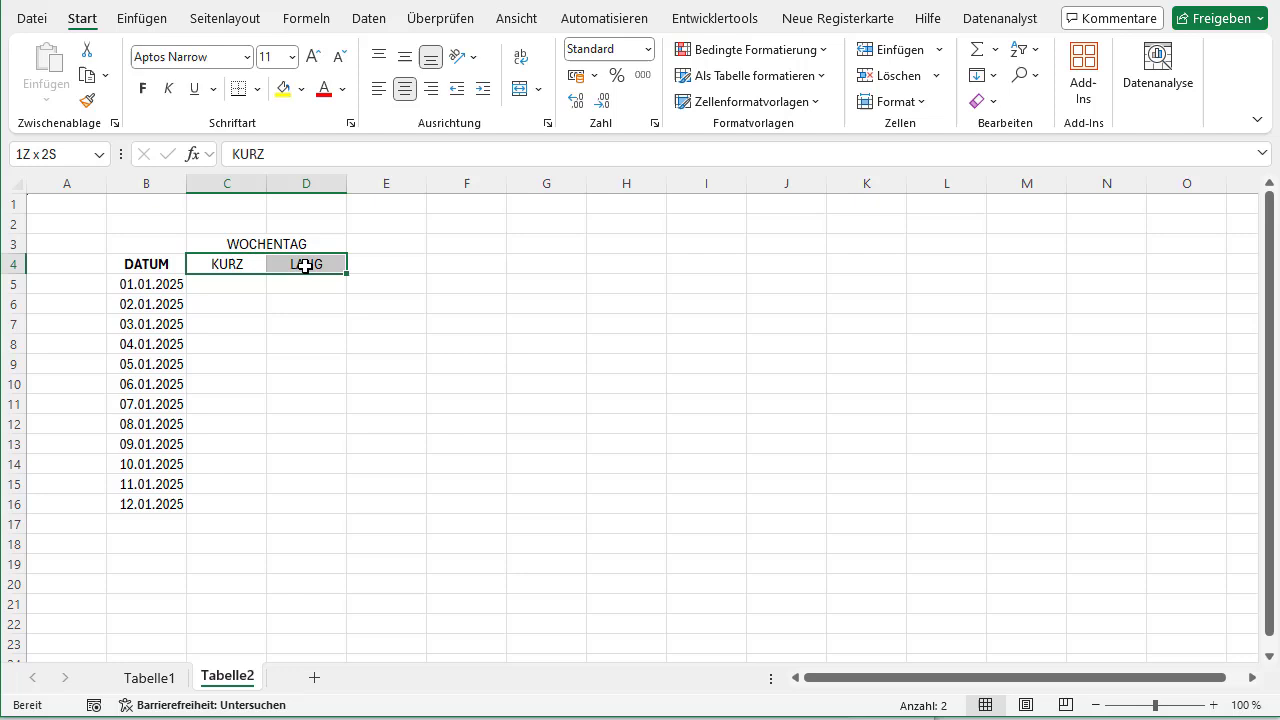
{"action": "left_click", "coordinate": [142, 88]}
{"action": "left_click", "coordinate": [237, 288]}
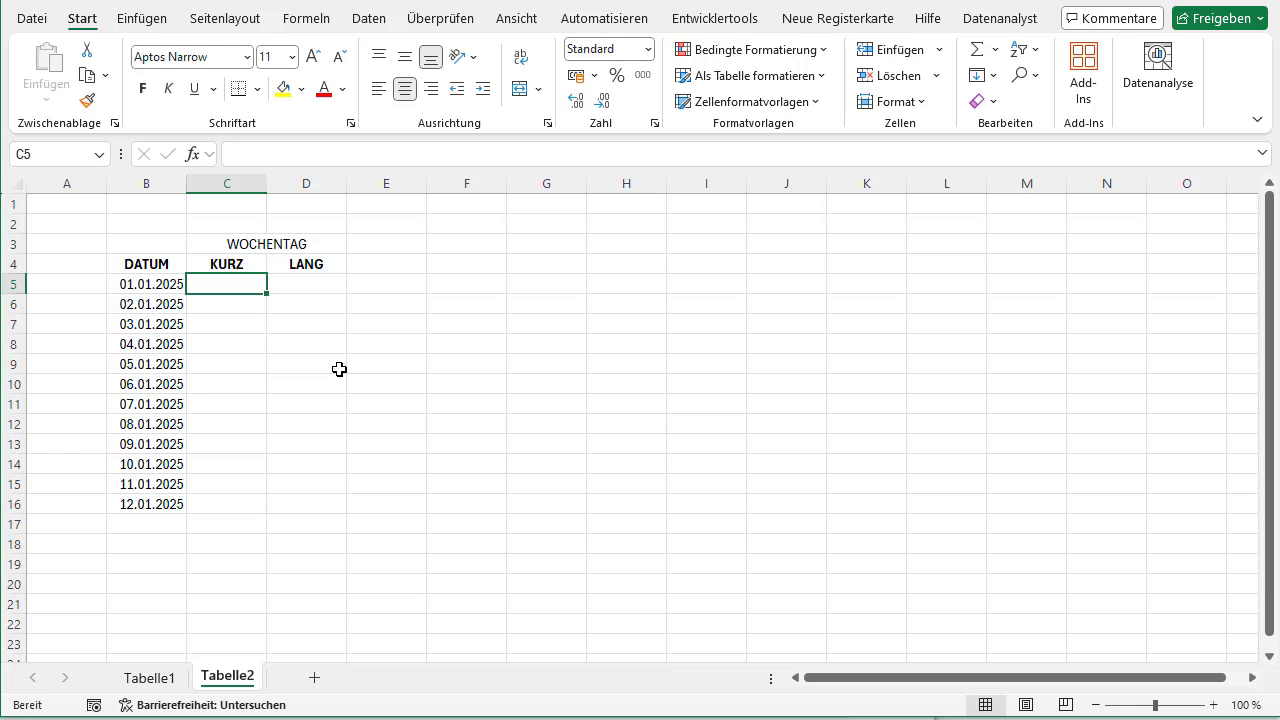
Put the formula =B5 in C5 and copy it down to C16.
{"action": "type", "text": "="}
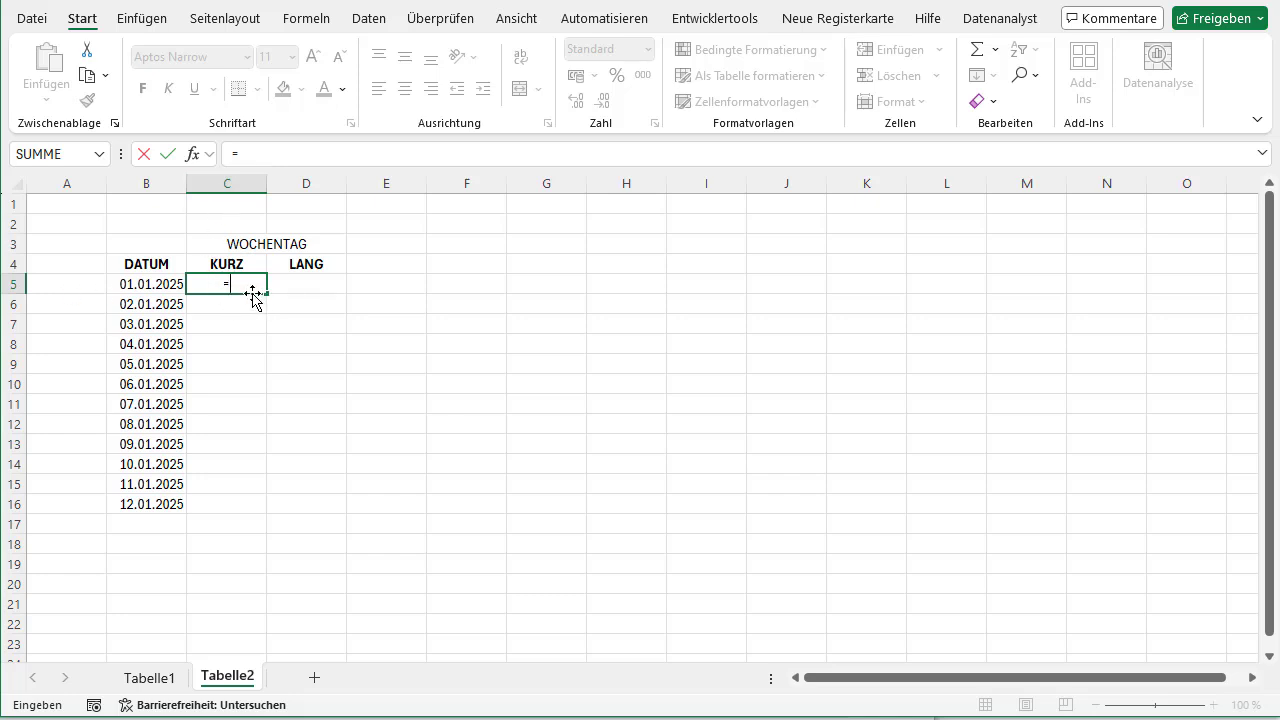
{"action": "left_click", "coordinate": [135, 284]}
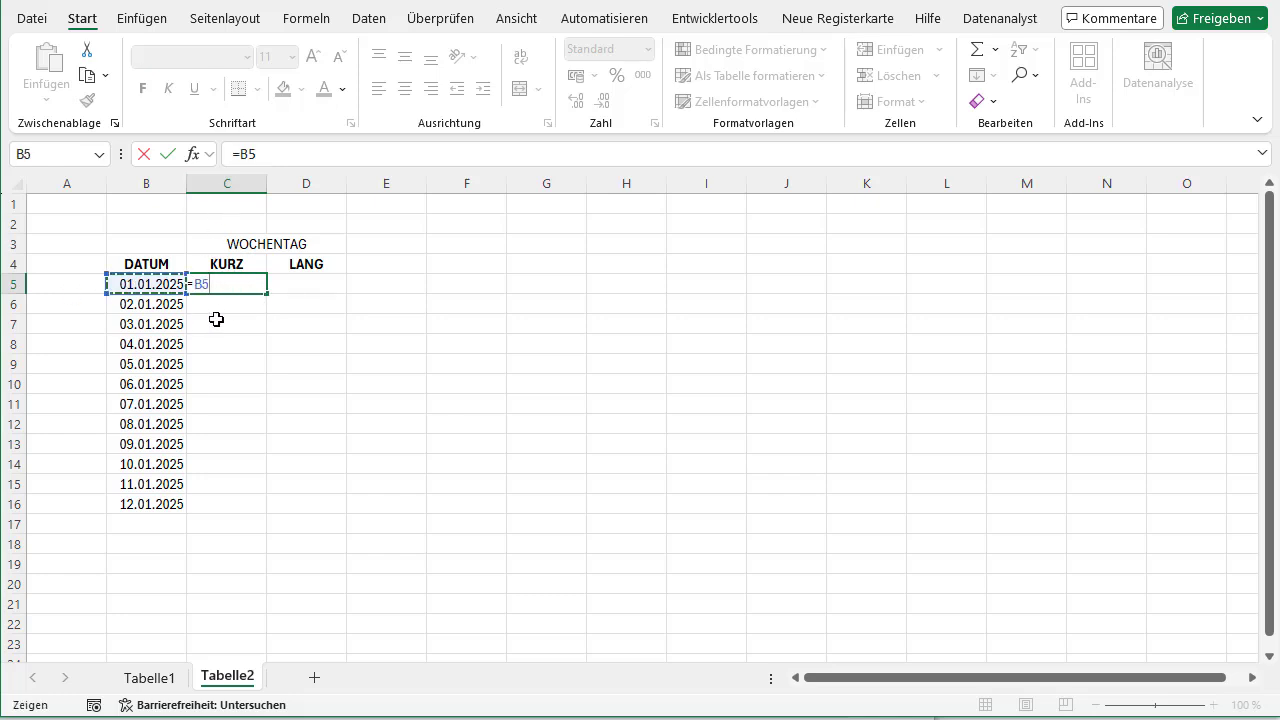
{"action": "key", "text": "Return"}
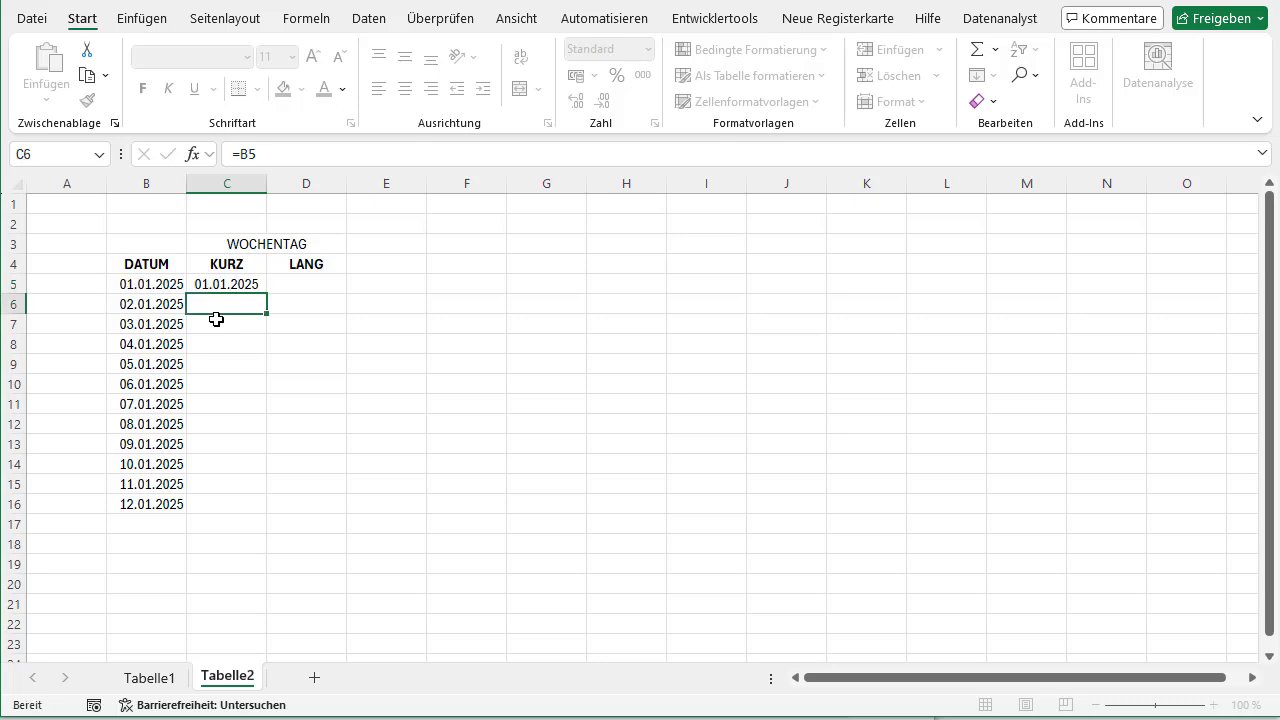
{"action": "key", "text": "Up"}
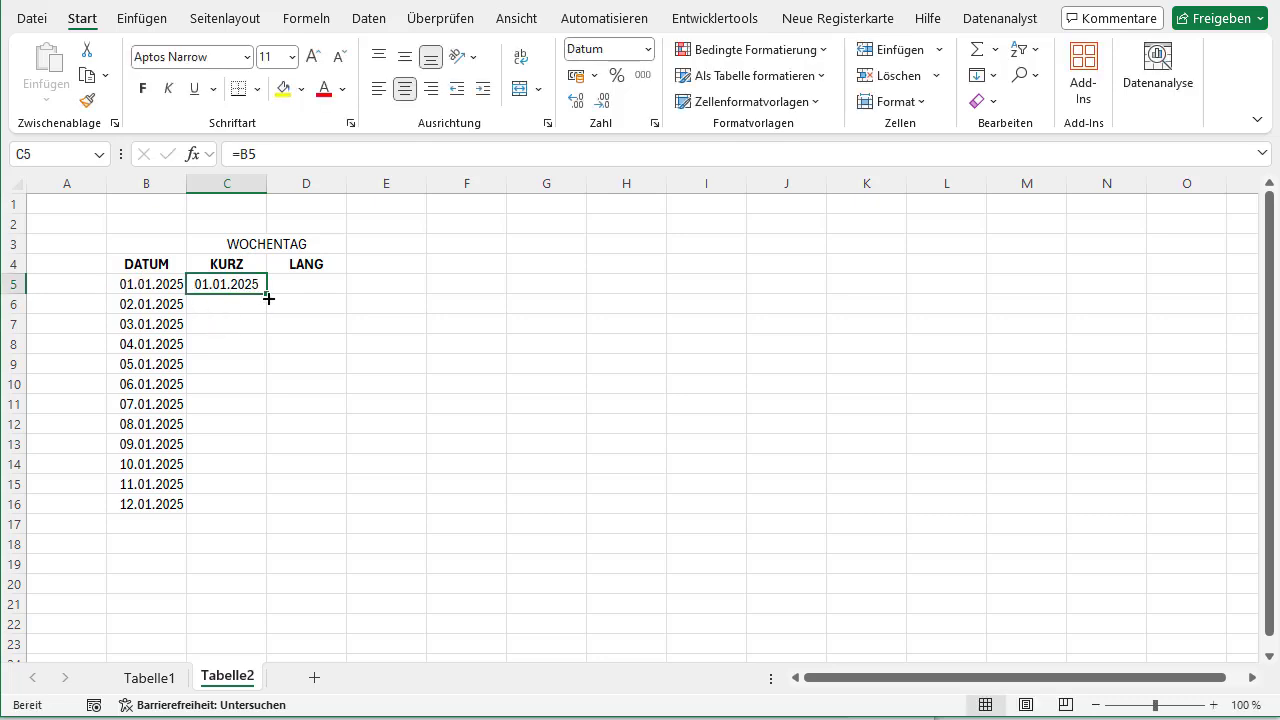
{"action": "left_click_drag", "start_coordinate": [267, 293], "coordinate": [267, 512]}
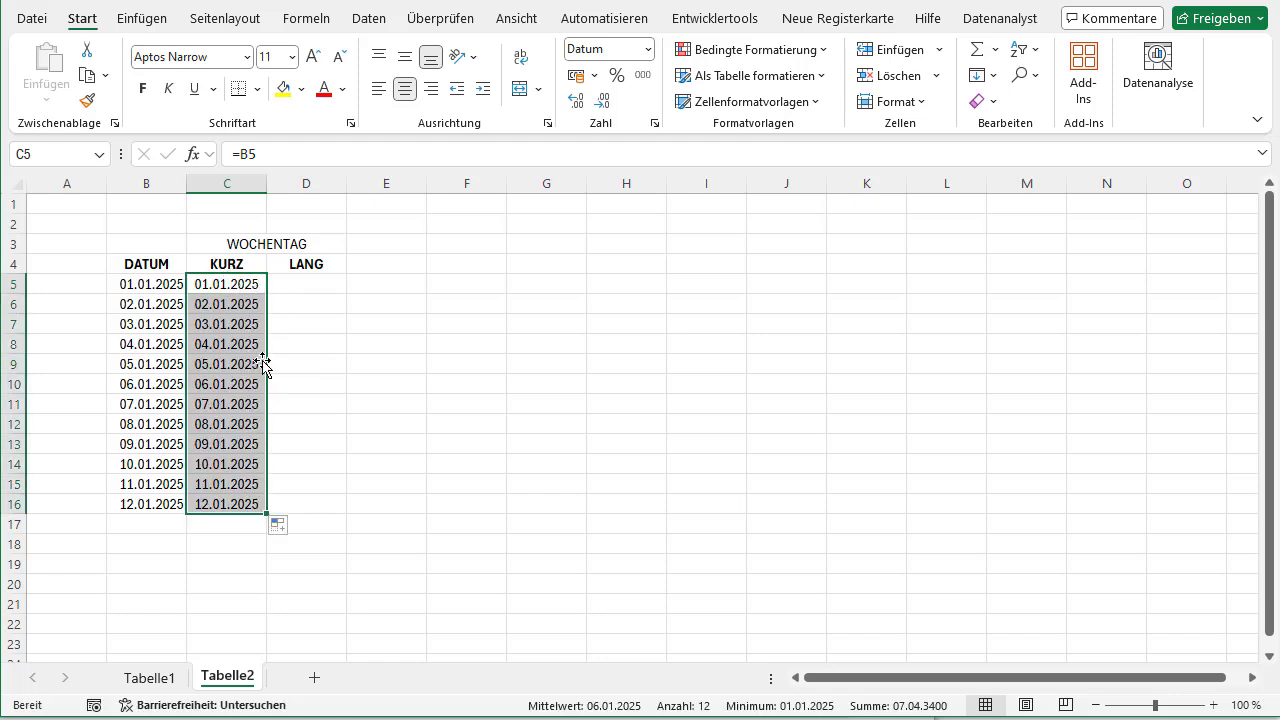
Give C5:C16 the custom number format TTT so it shows short weekday names.
{"action": "right_click", "coordinate": [240, 289]}
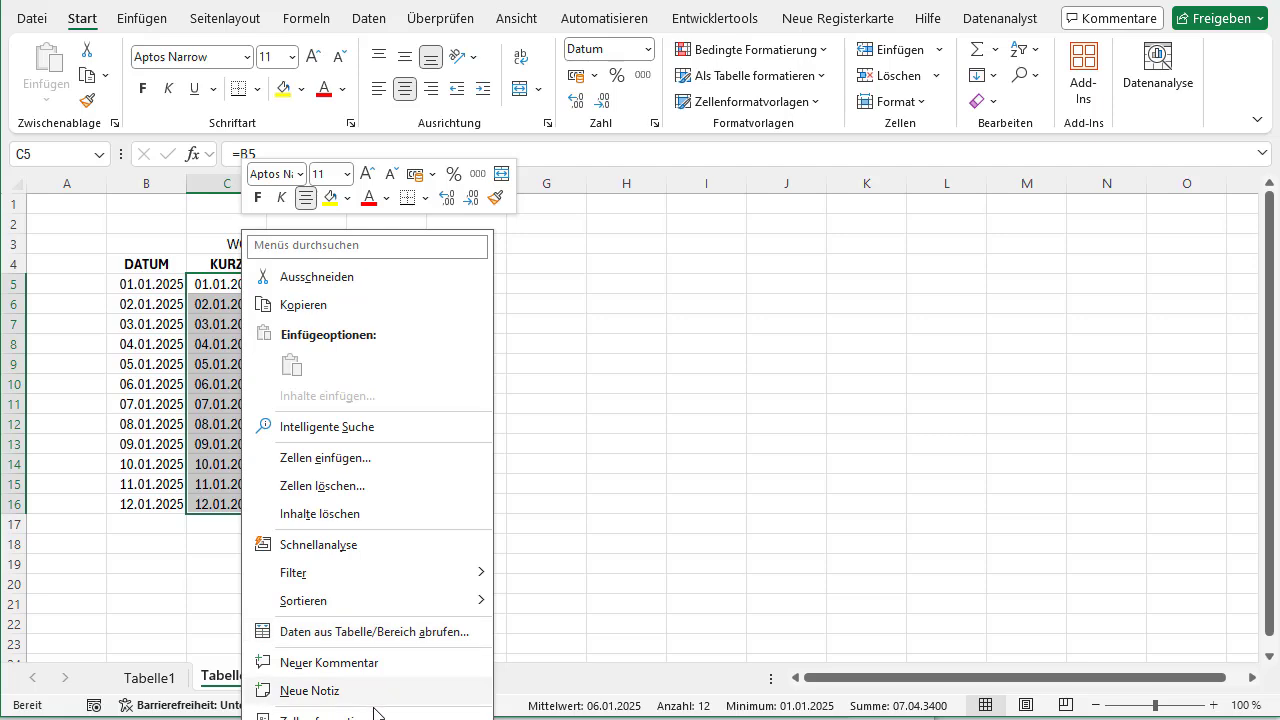
{"action": "right_click", "coordinate": [210, 285]}
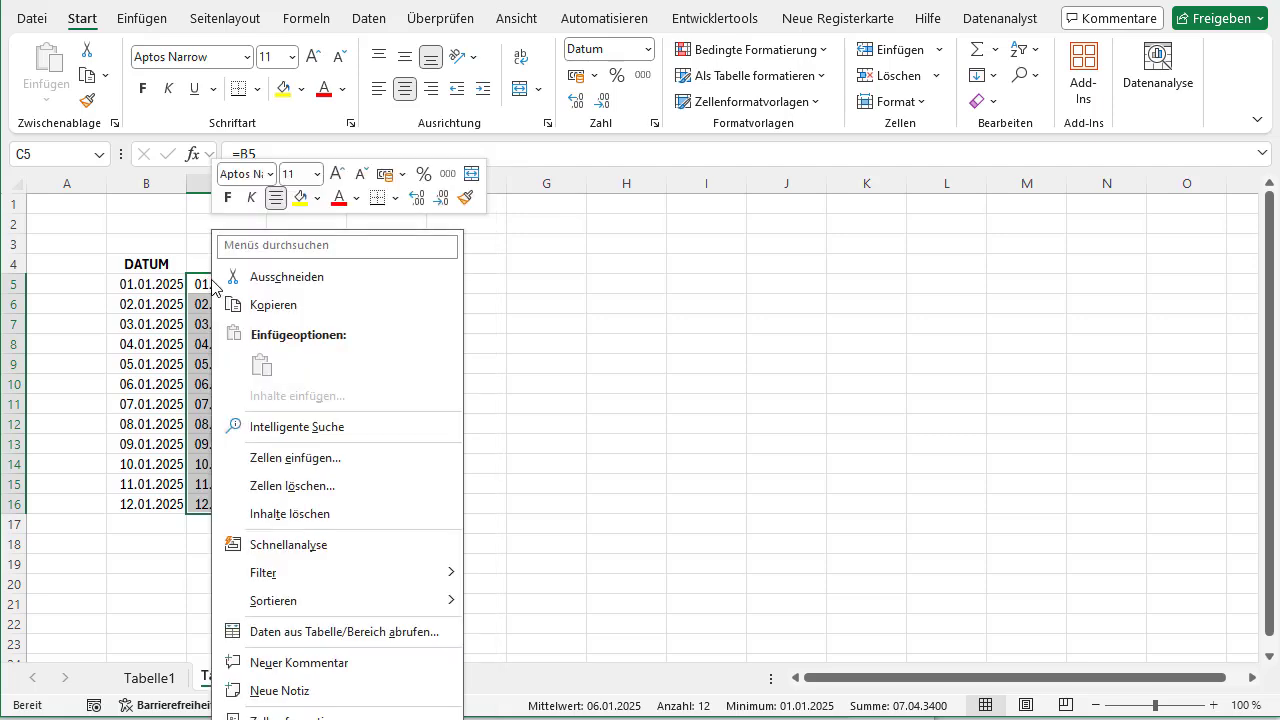
{"action": "left_click", "coordinate": [290, 717]}
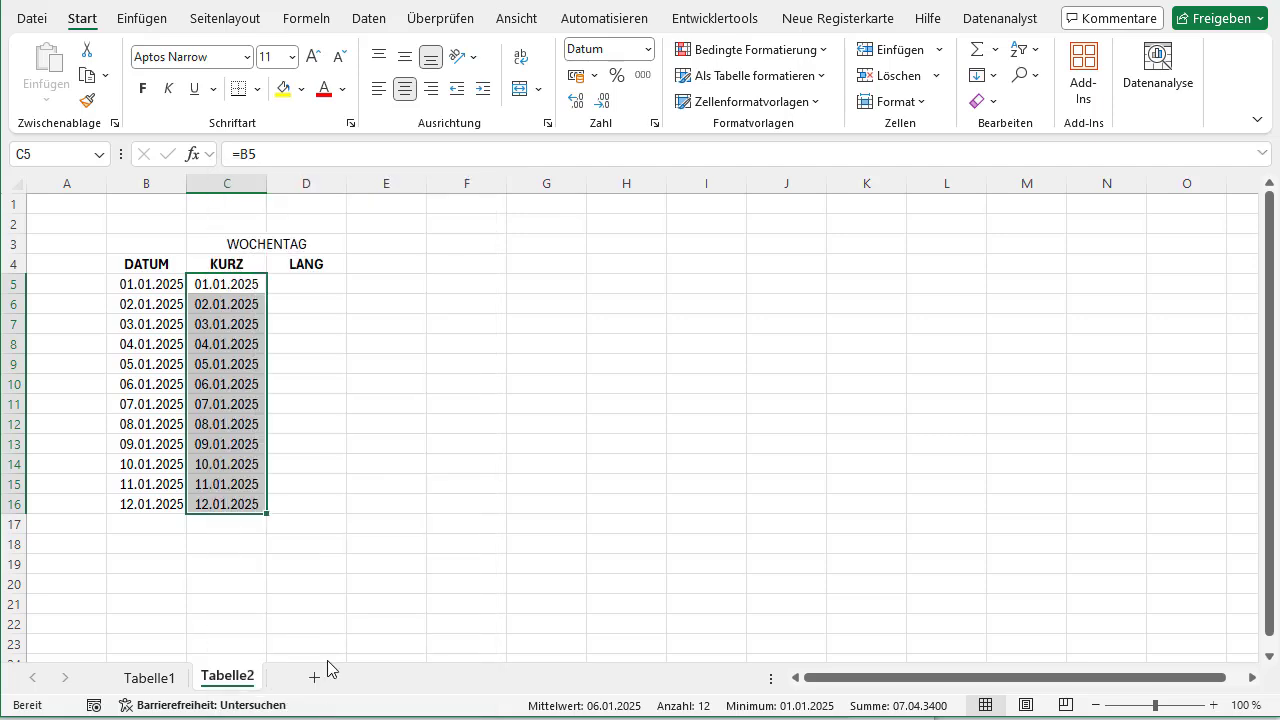
{"action": "left_click_drag", "start_coordinate": [340, 408], "coordinate": [555, 188]}
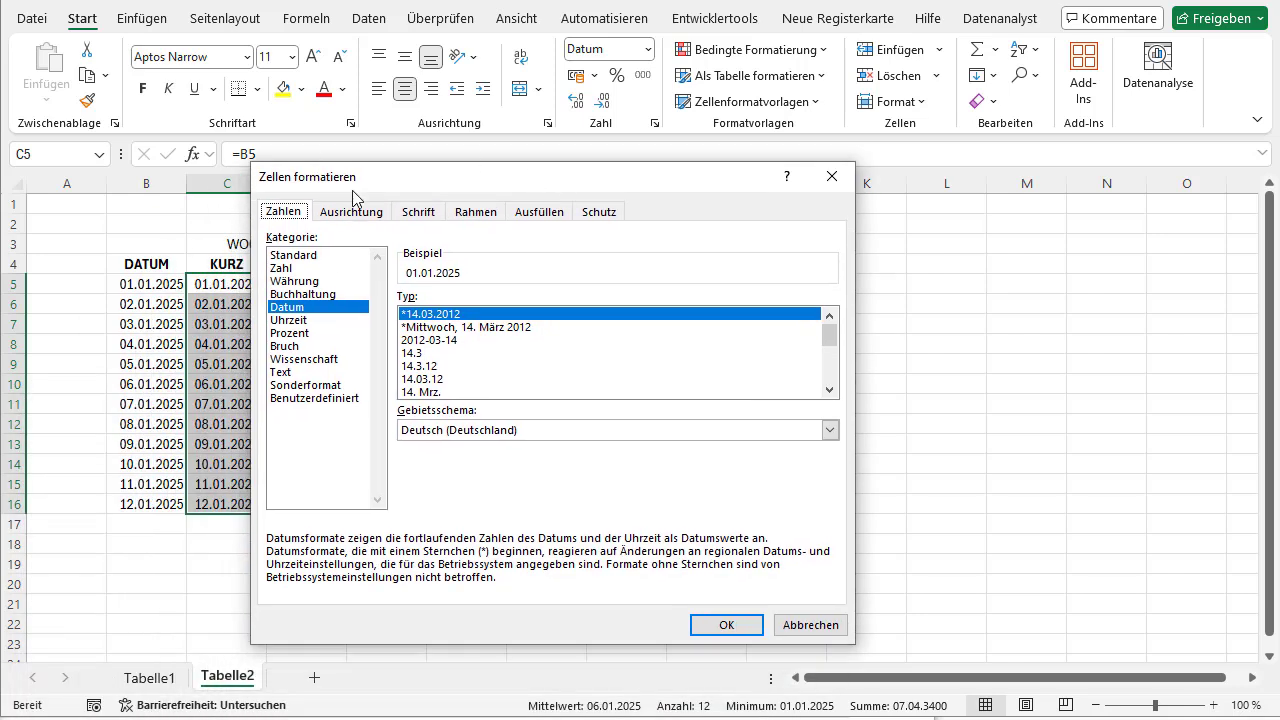
{"action": "left_click_drag", "start_coordinate": [352, 190], "coordinate": [464, 186]}
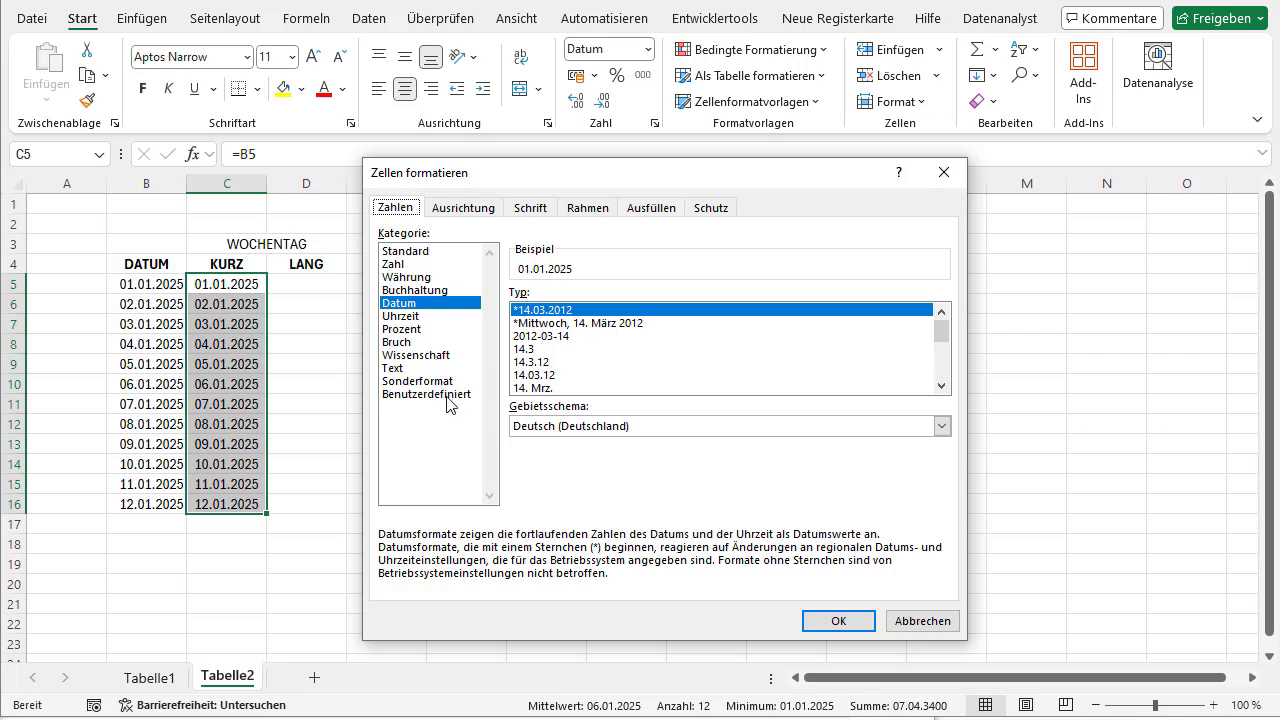
{"action": "left_click", "coordinate": [449, 396]}
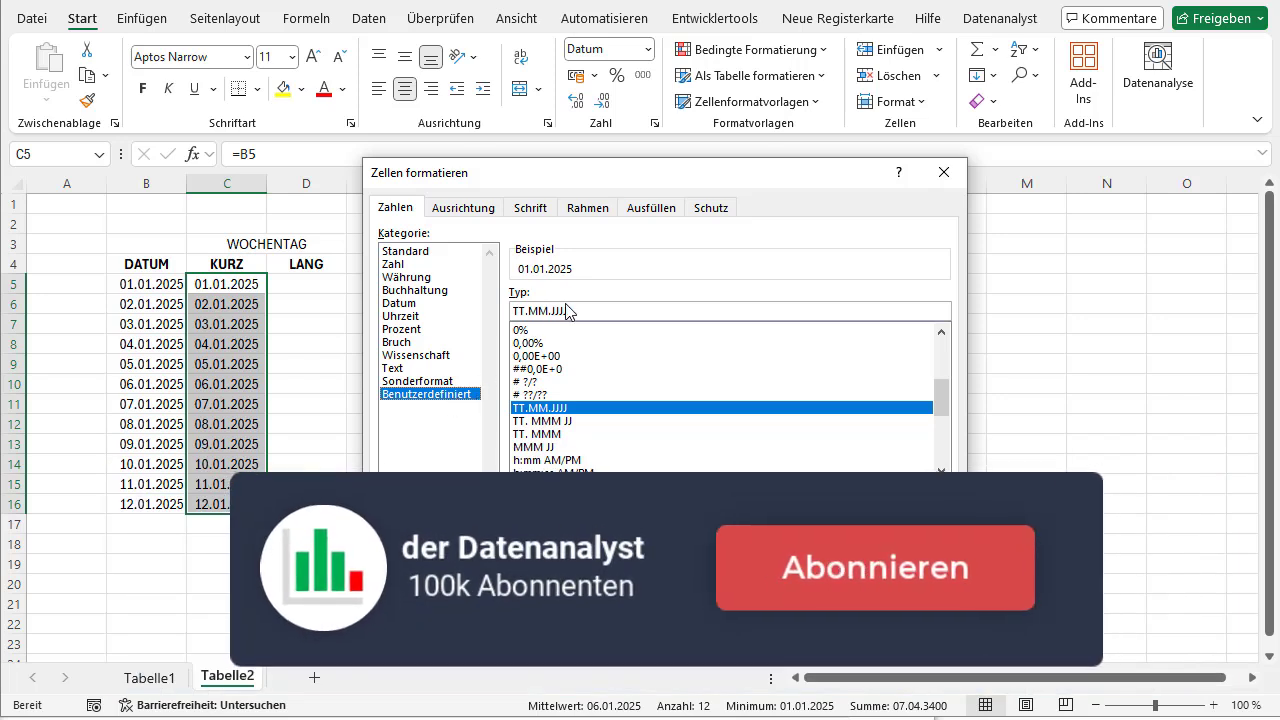
{"action": "left_click_drag", "start_coordinate": [567, 310], "coordinate": [510, 311]}
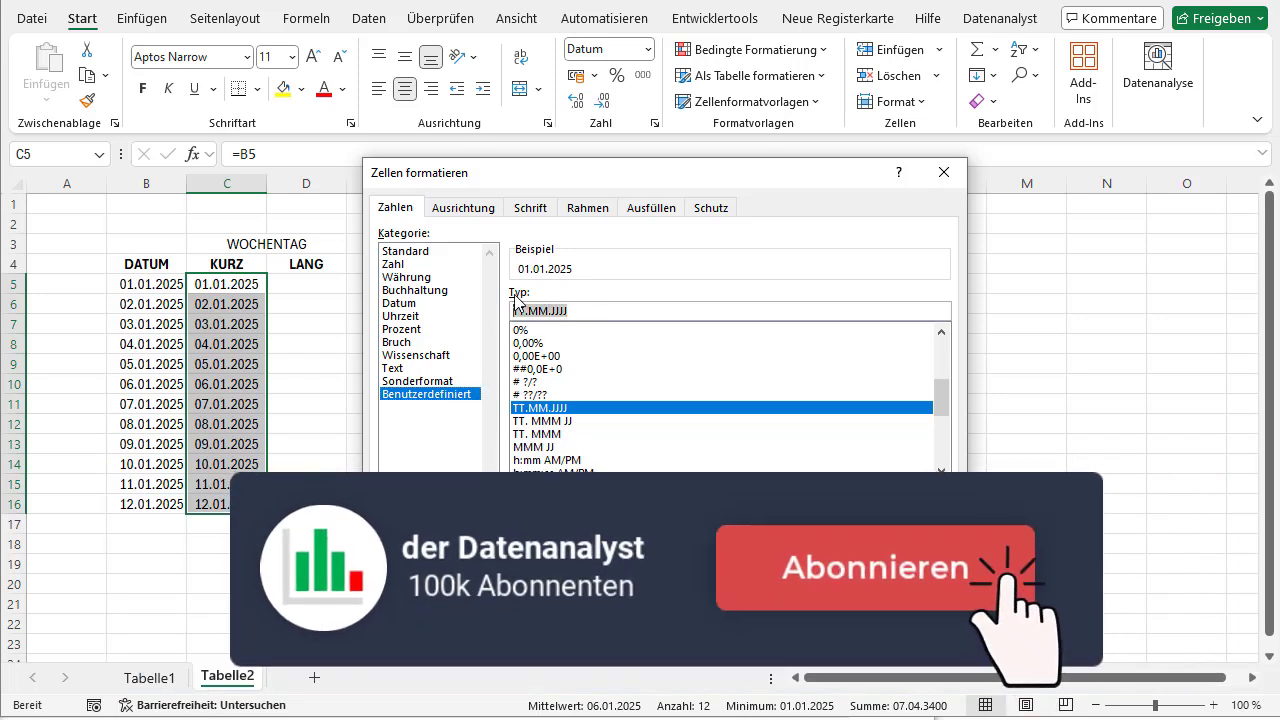
{"action": "type", "text": "TT"}
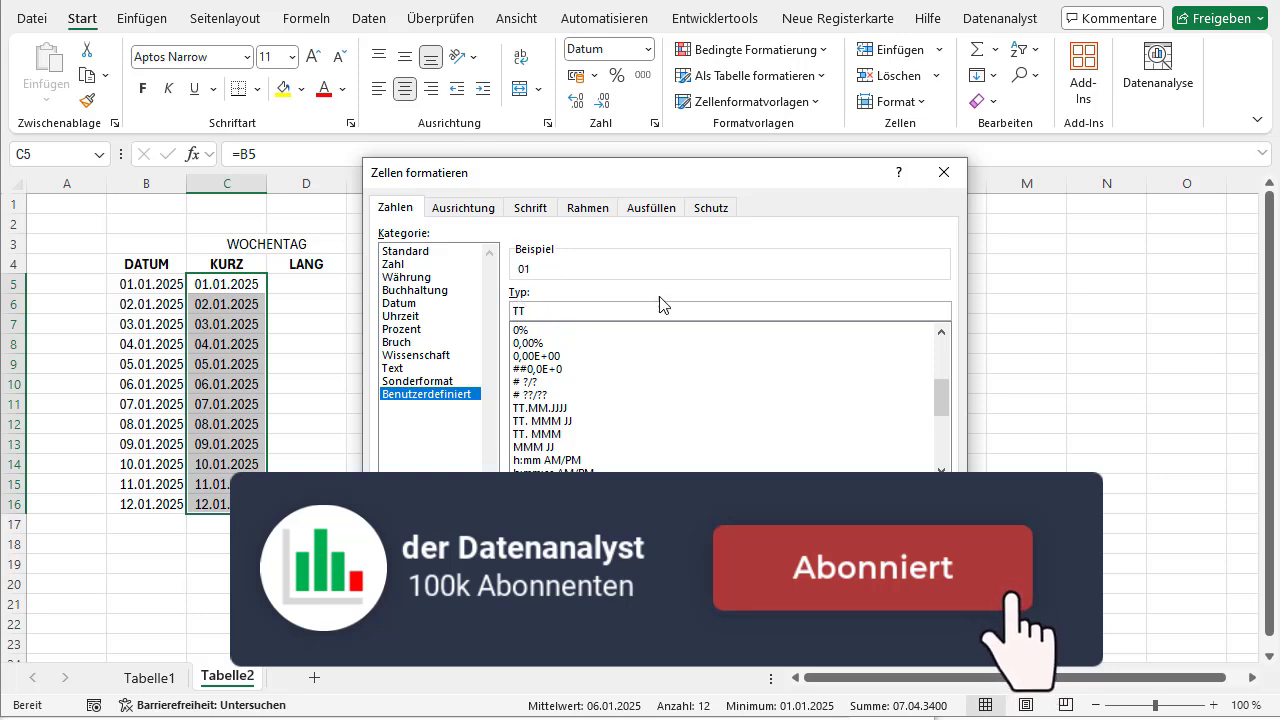
{"action": "type", "text": "T"}
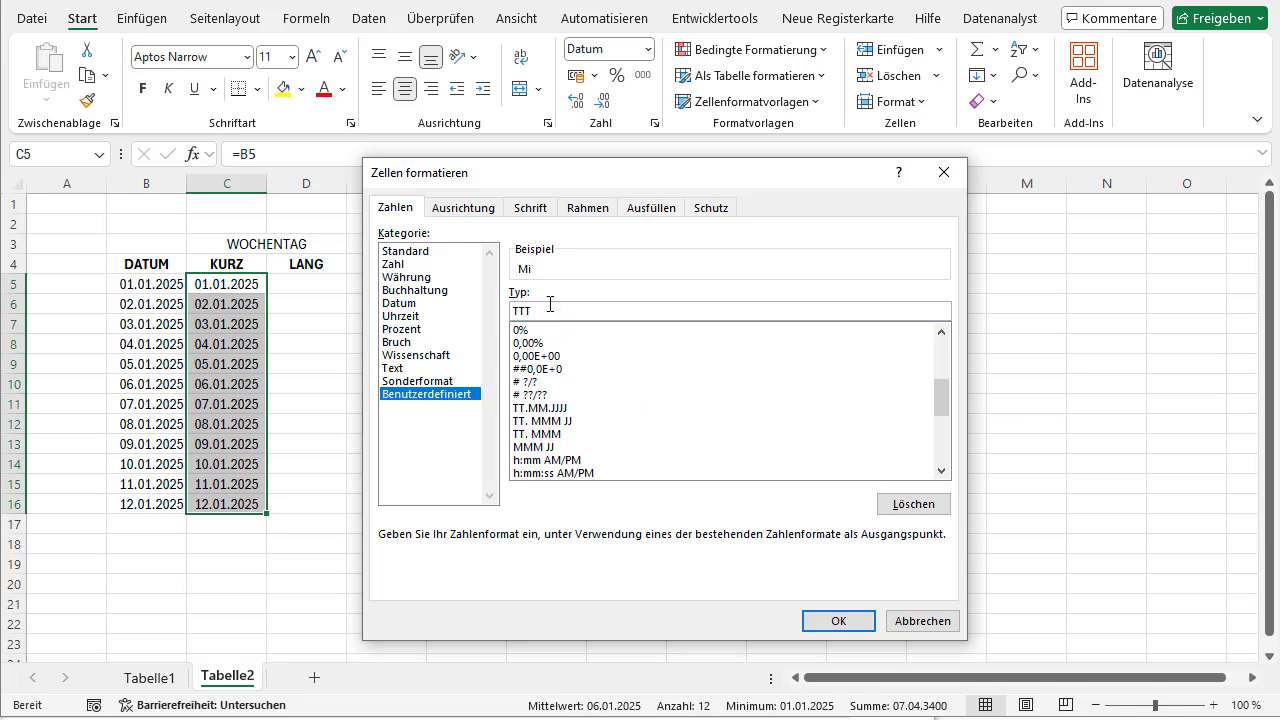
{"action": "left_click", "coordinate": [839, 621]}
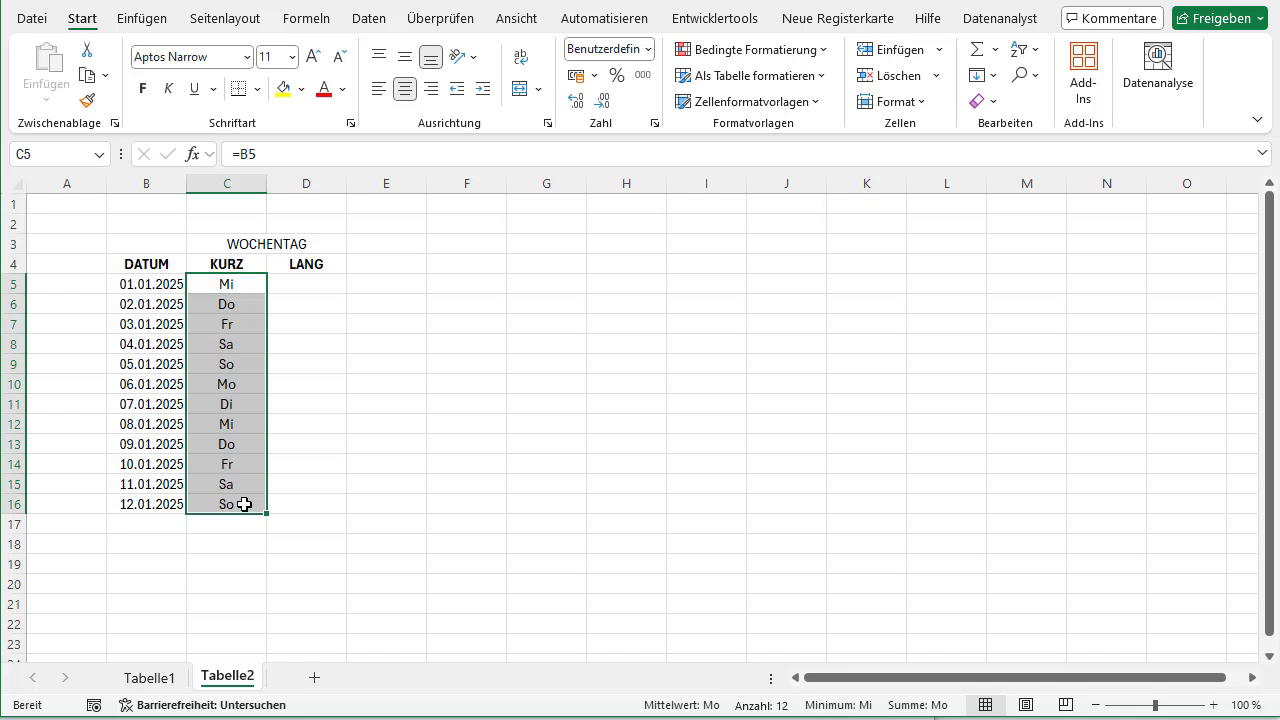
Enter =B5 in D5 and fill it down to D16.
{"action": "left_click", "coordinate": [240, 287]}
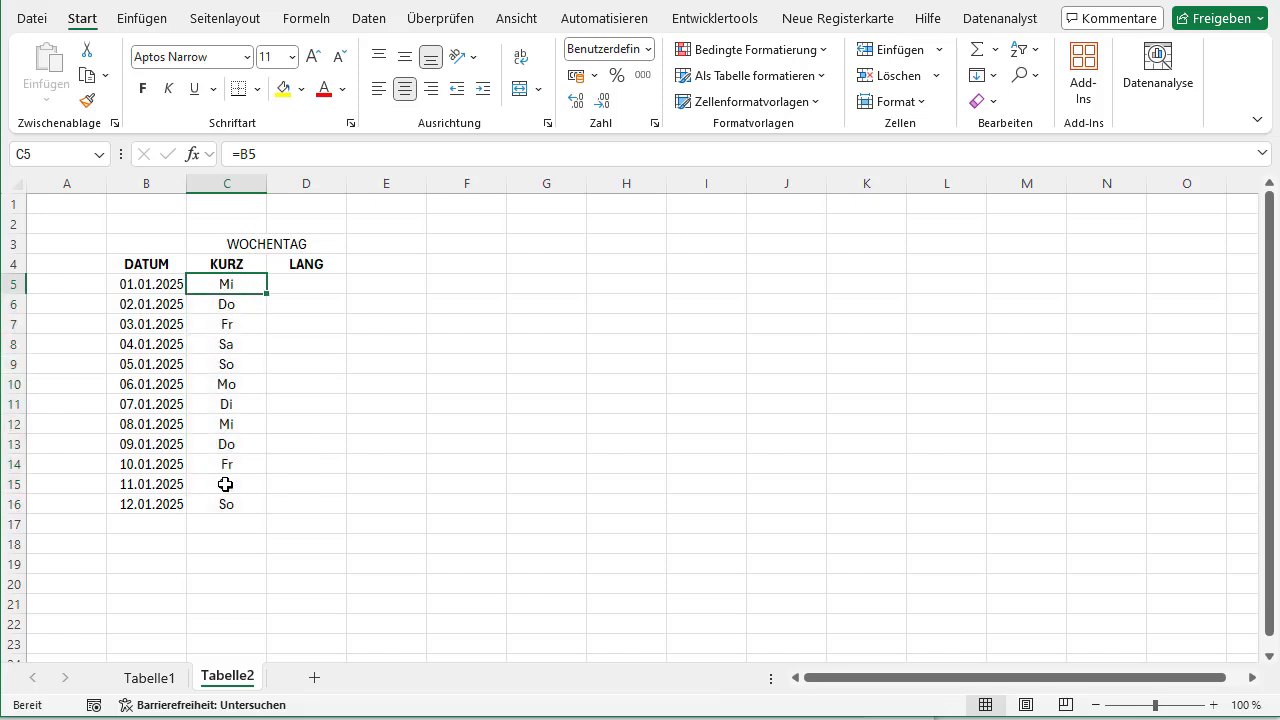
{"action": "left_click", "coordinate": [298, 286]}
{"action": "type", "text": "="}
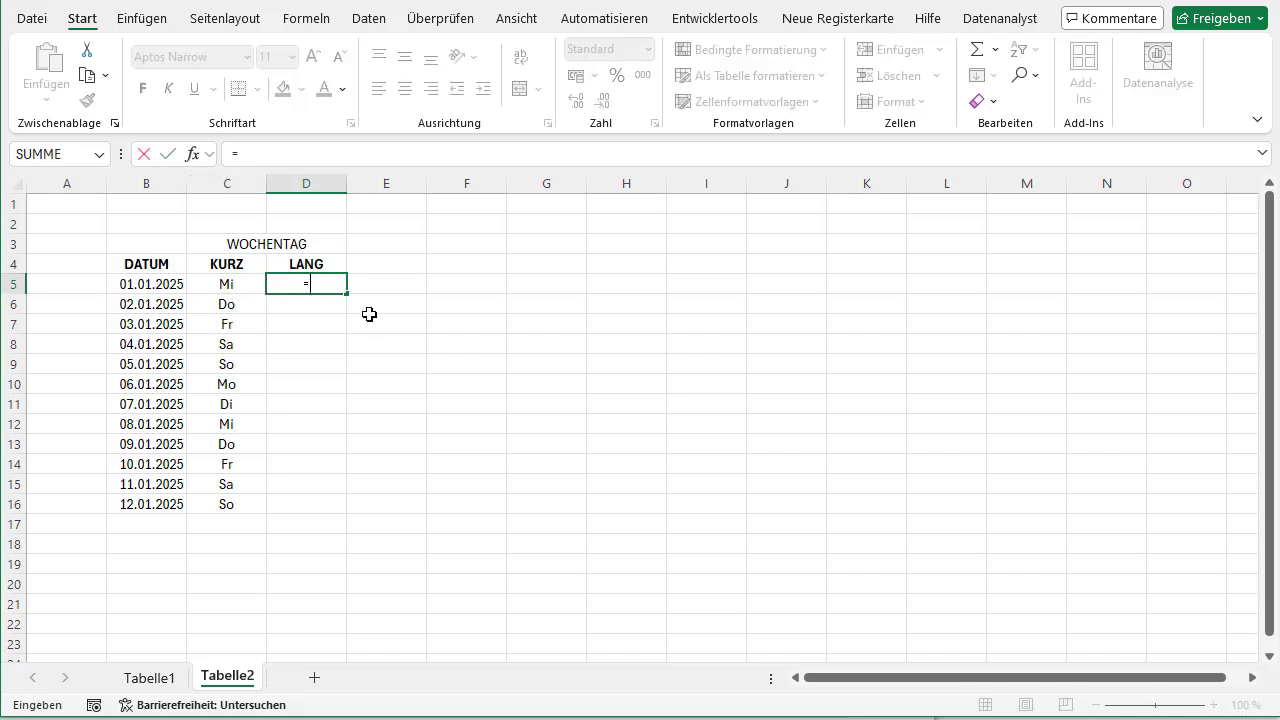
{"action": "left_click", "coordinate": [157, 285]}
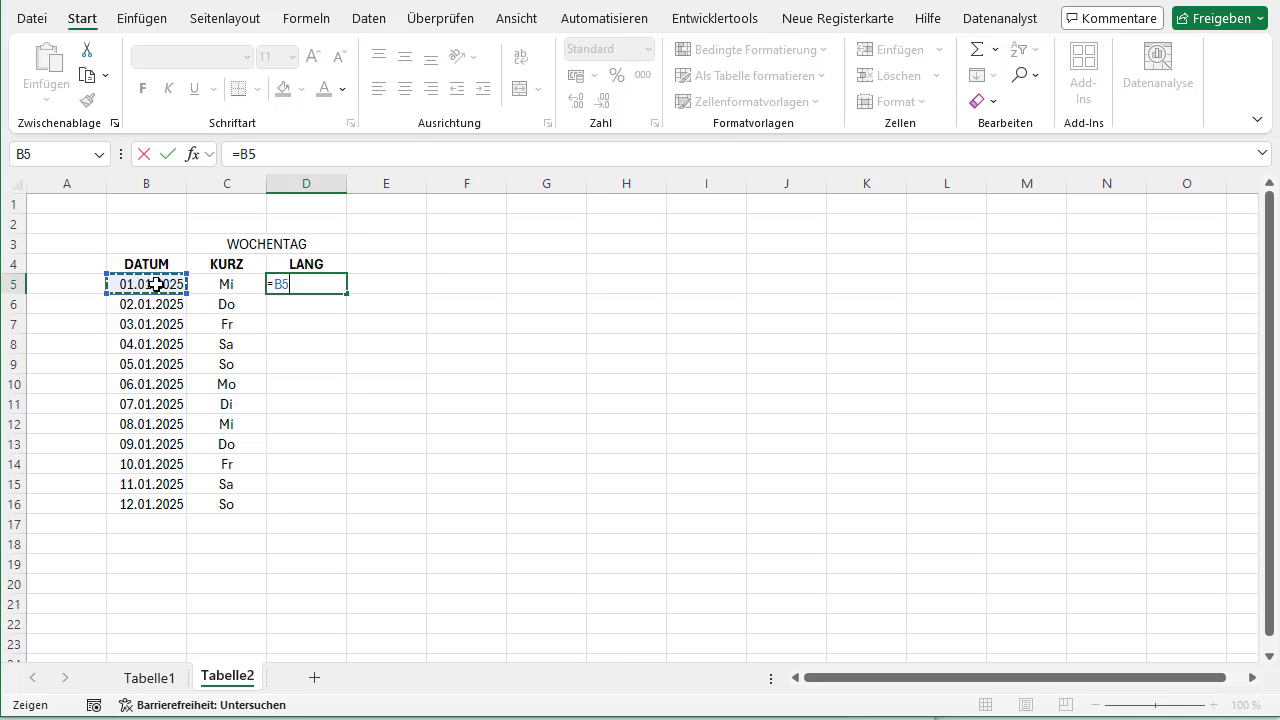
{"action": "key", "text": "ctrl+Return"}
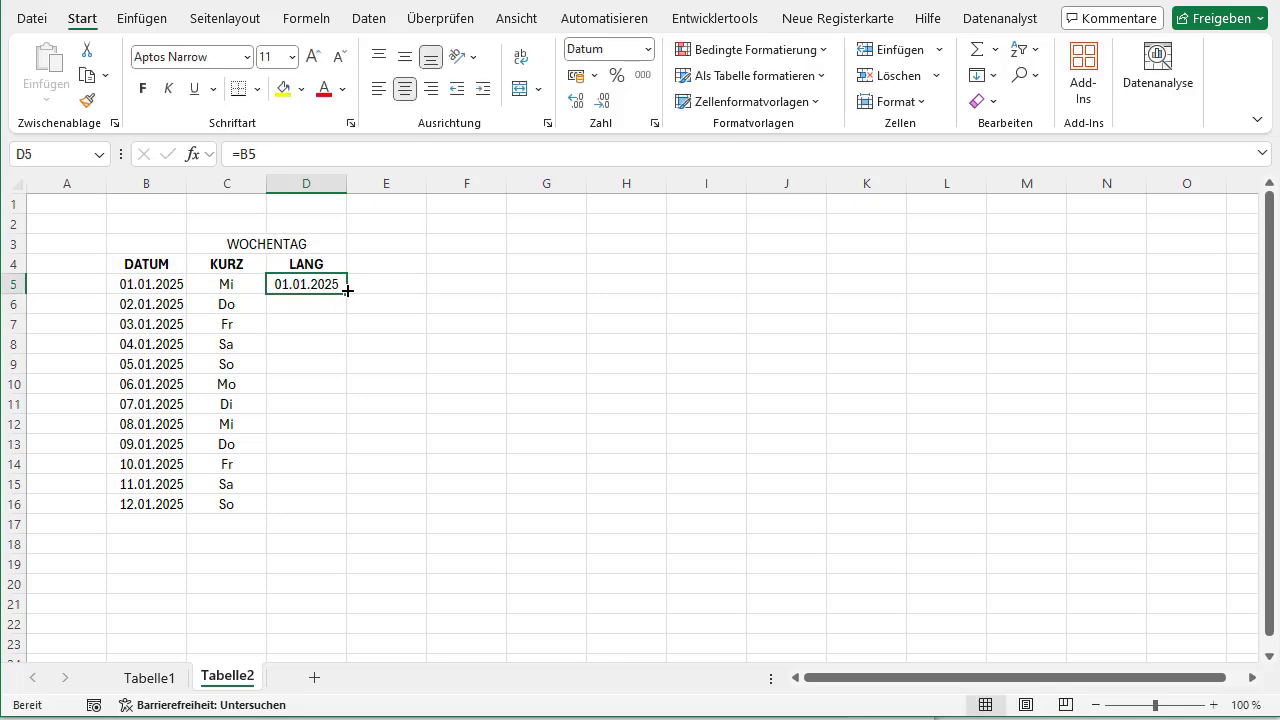
{"action": "left_click_drag", "start_coordinate": [346, 291], "coordinate": [346, 512]}
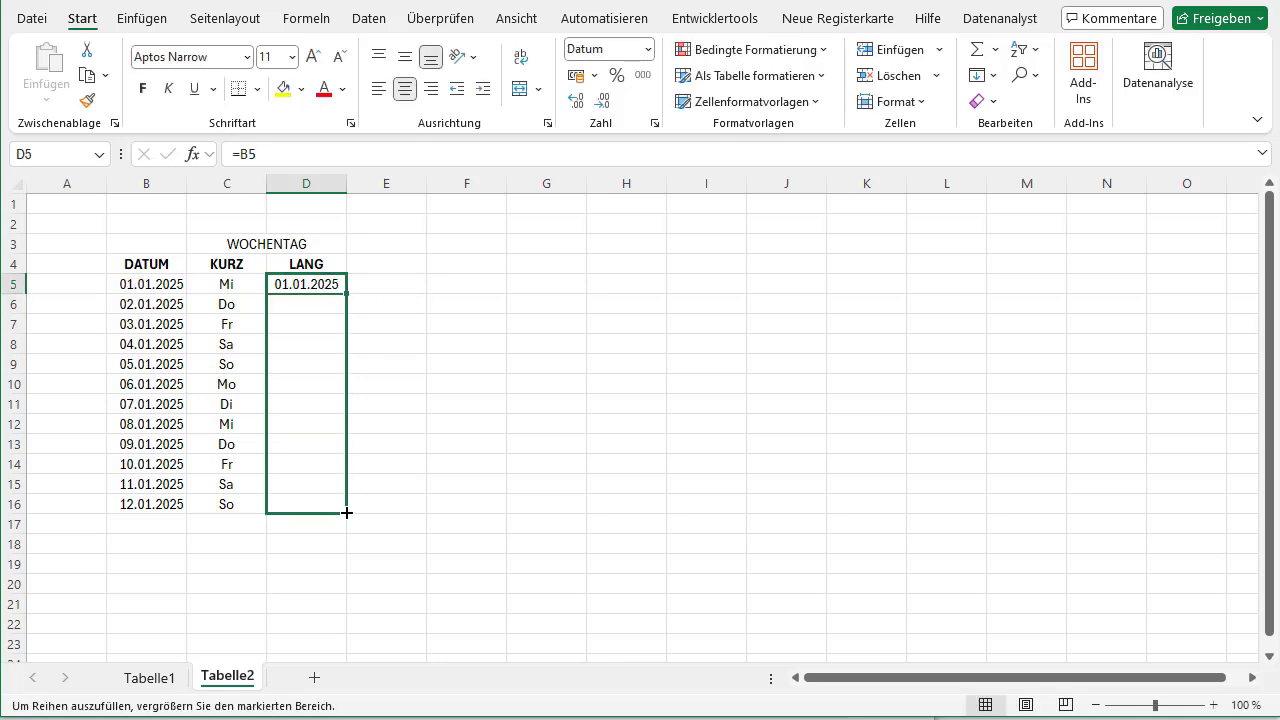
Give D5:D16 the custom number format TTTT to show full weekday names.
{"action": "right_click", "coordinate": [304, 284]}
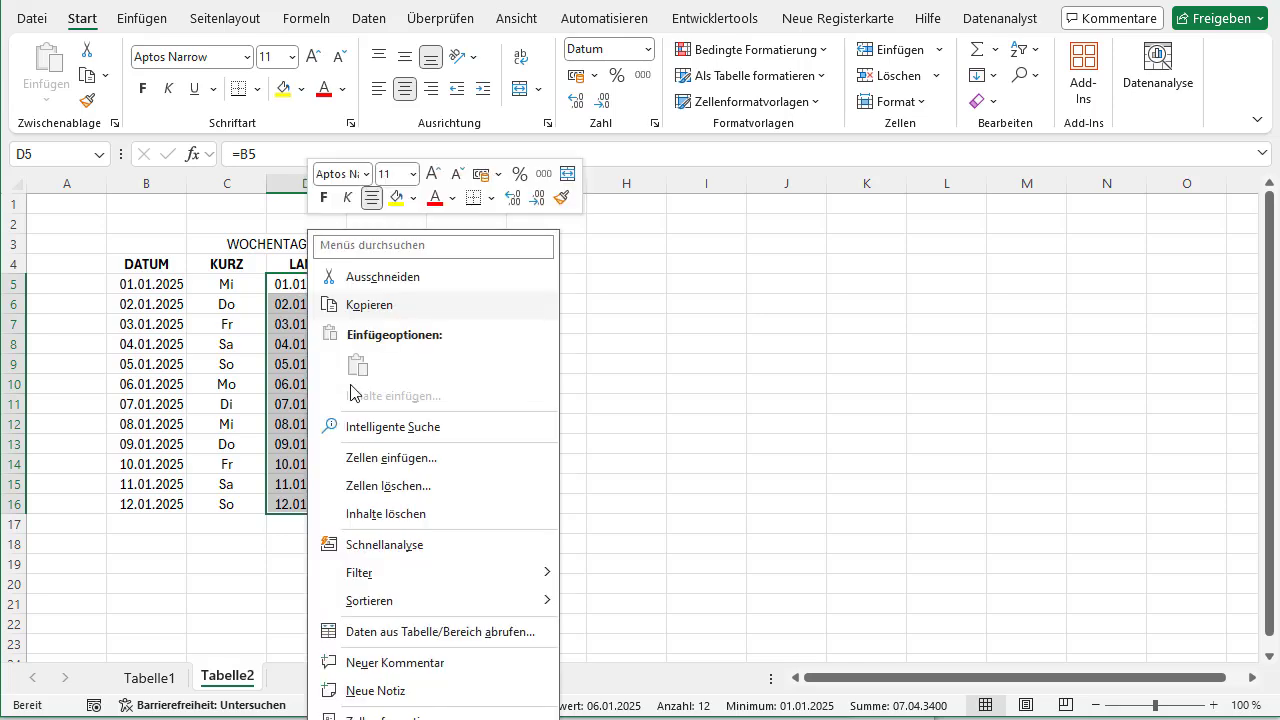
{"action": "left_click", "coordinate": [405, 714]}
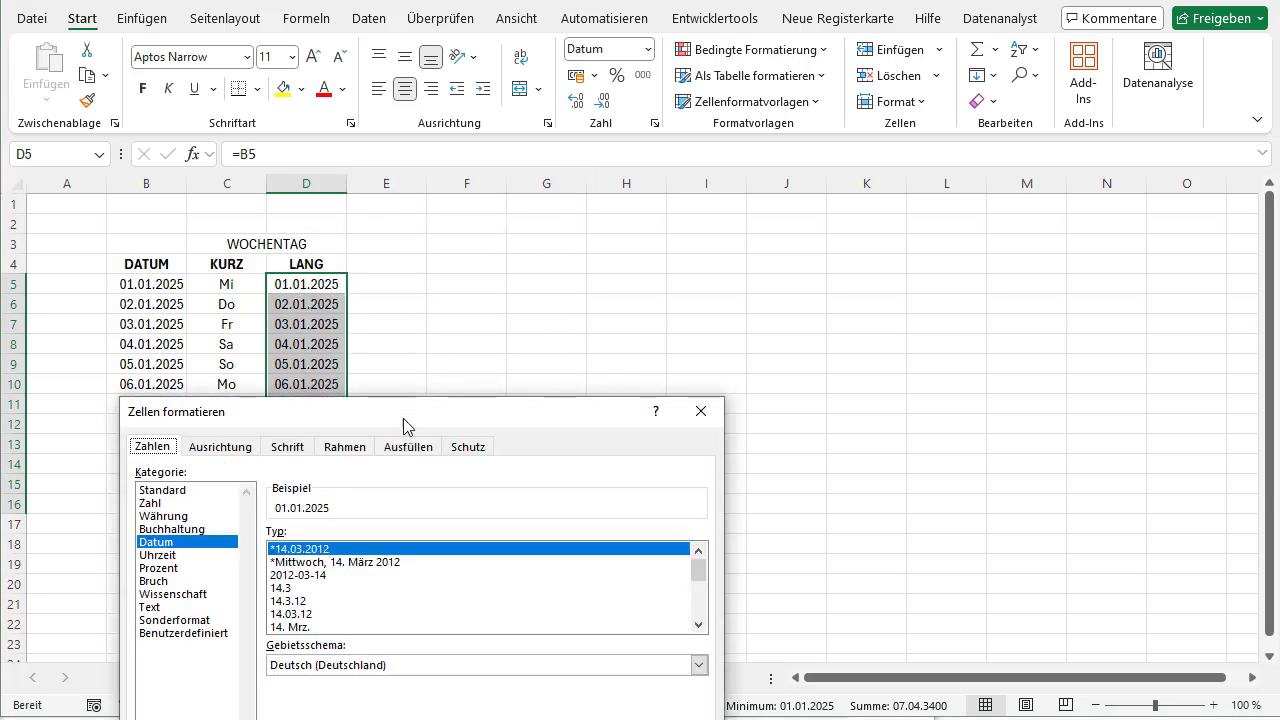
{"action": "left_click", "coordinate": [288, 398]}
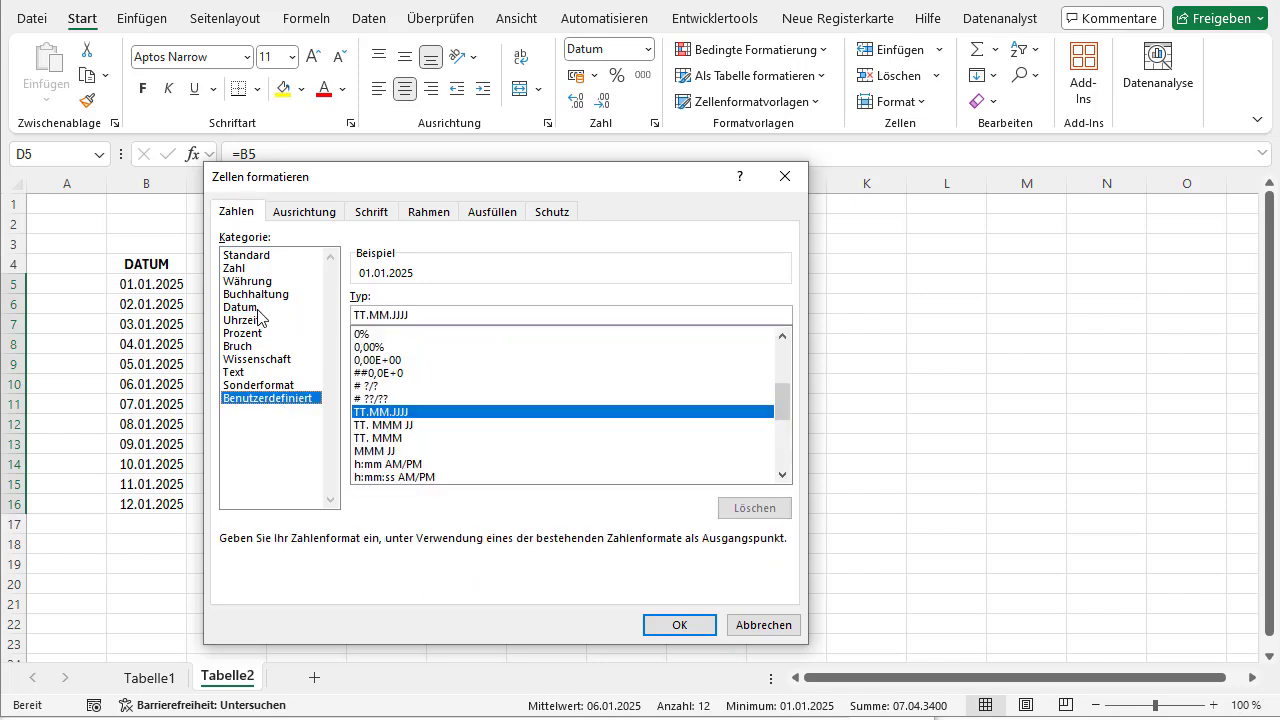
{"action": "left_click_drag", "start_coordinate": [428, 316], "coordinate": [296, 316]}
{"action": "type", "text": "TTT"}
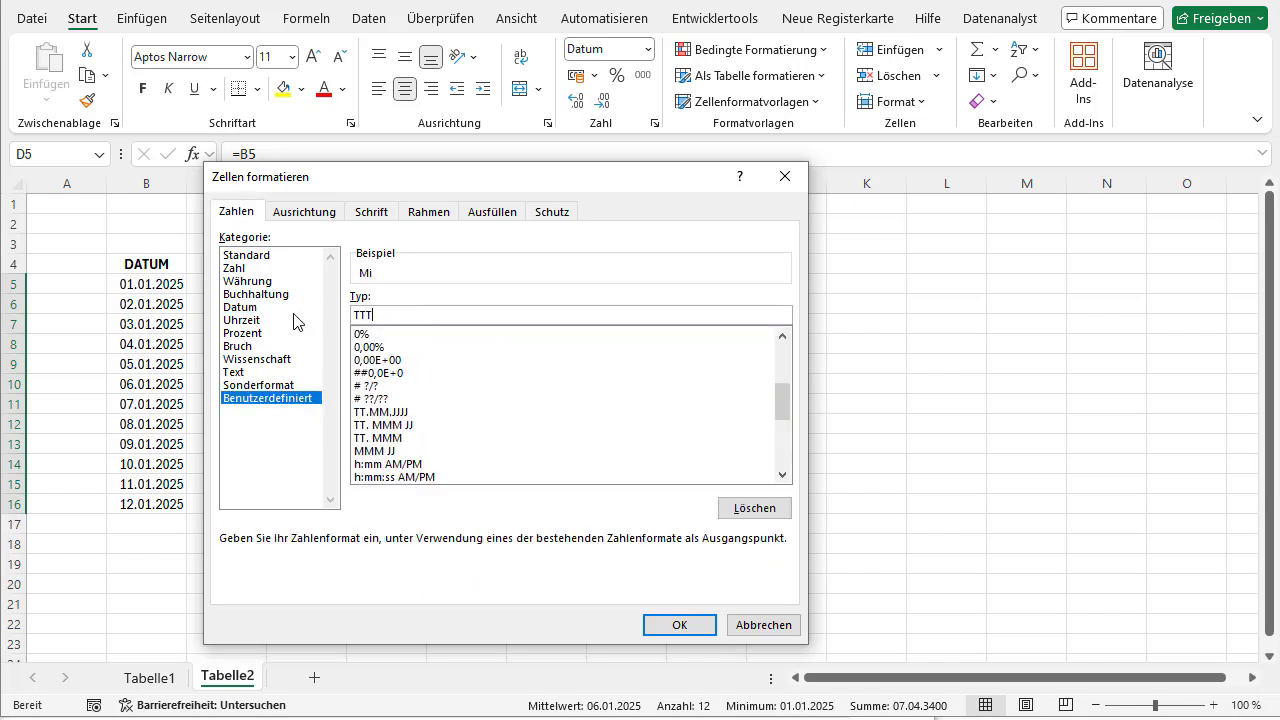
{"action": "type", "text": "T"}
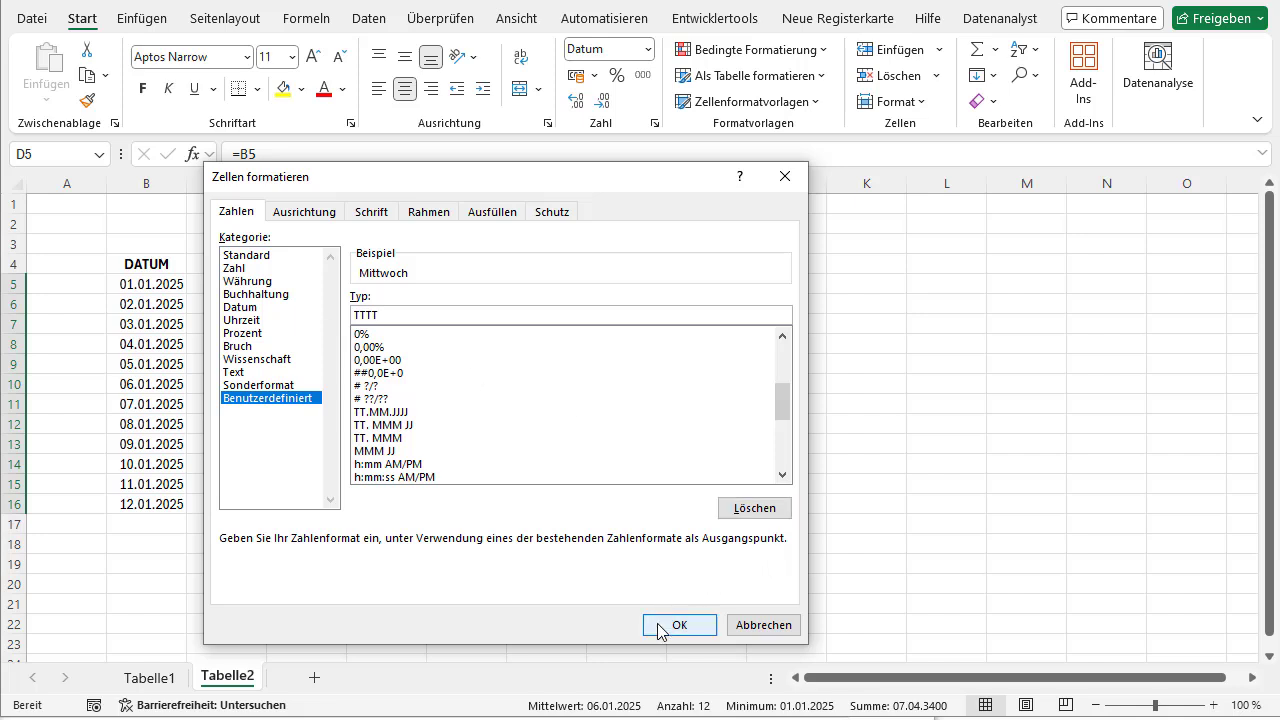
{"action": "left_click", "coordinate": [667, 636]}
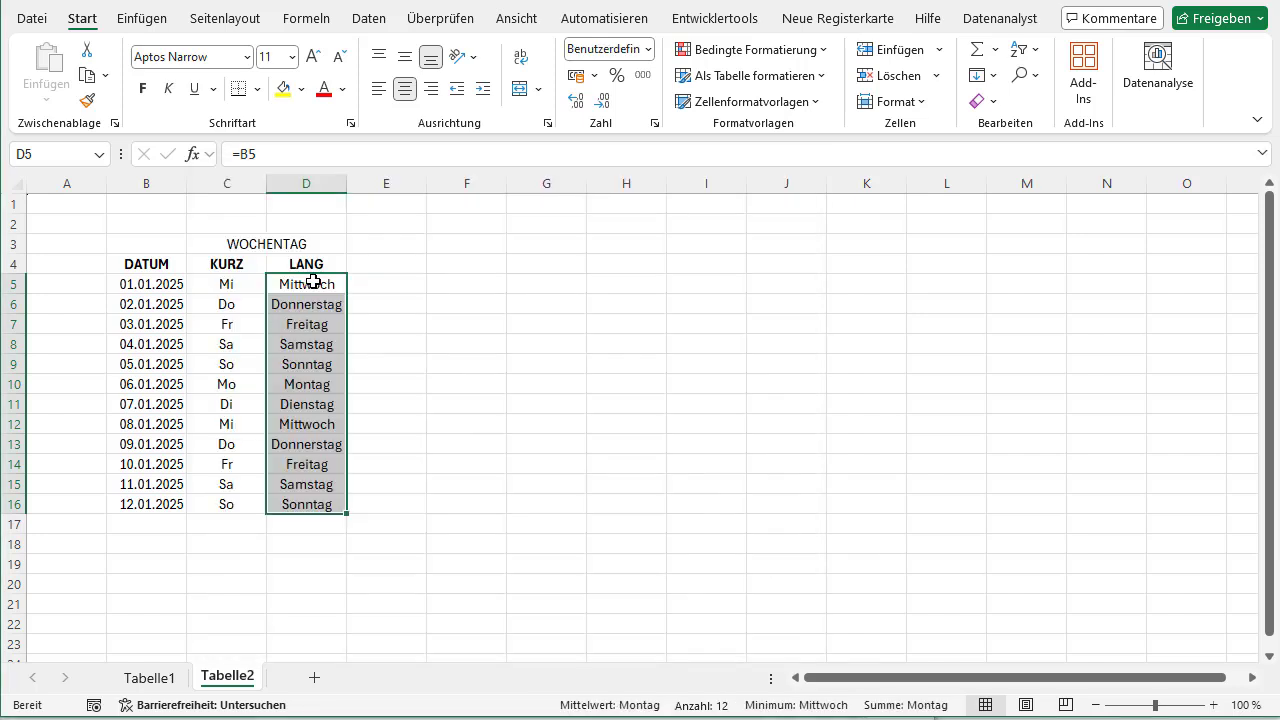
Widen column D so long names like Donnerstag fit completely.
{"action": "left_click_drag", "start_coordinate": [348, 188], "coordinate": [366, 188]}
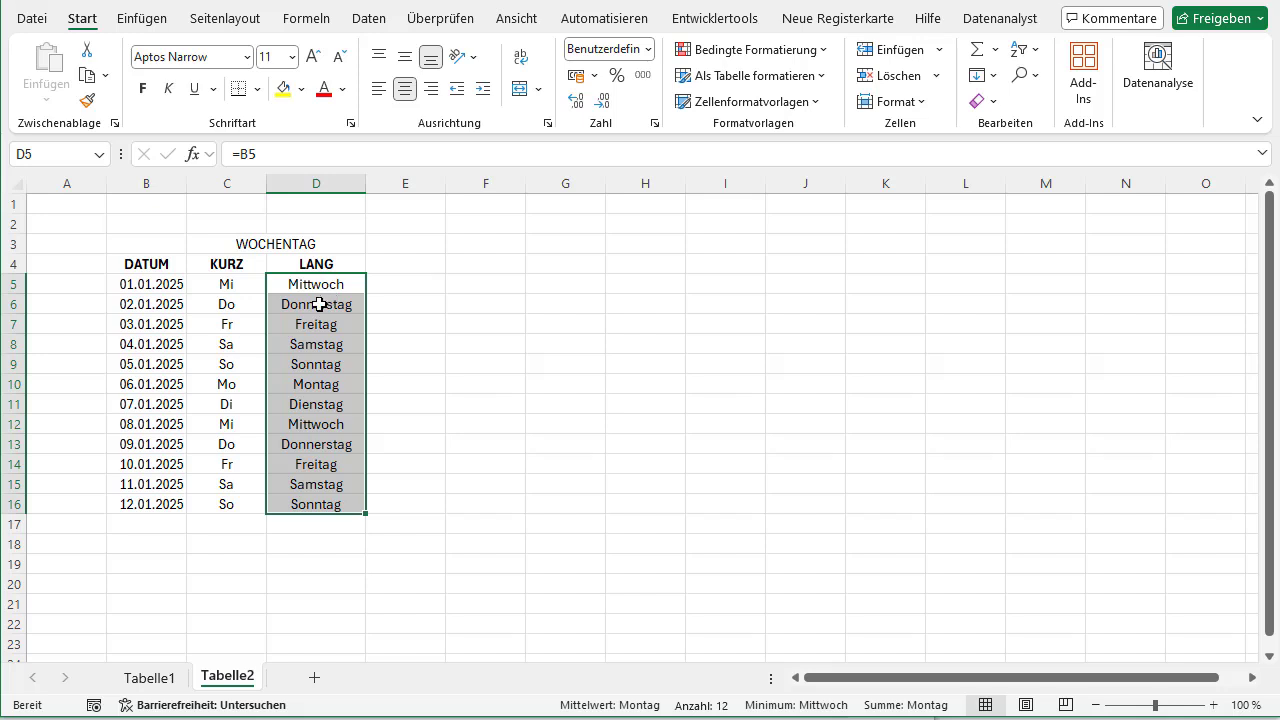